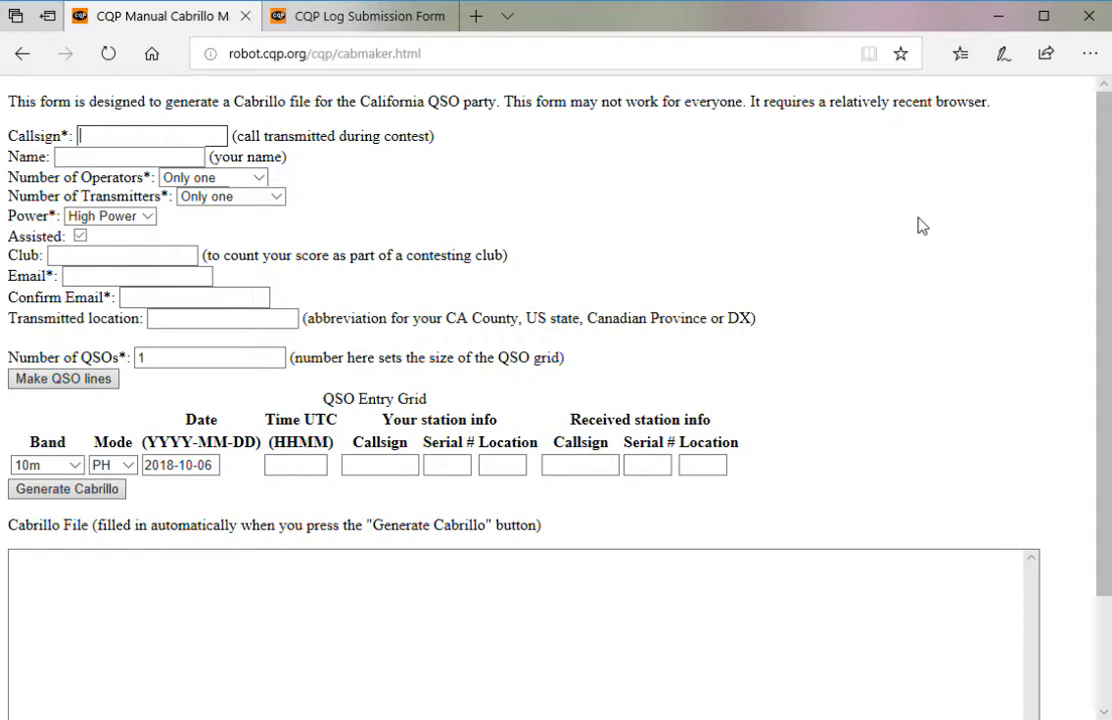
- Glance at the log submission form page, then return to the Cabrillo maker form
click(454, 61)
click(633, 227)
click(384, 27)
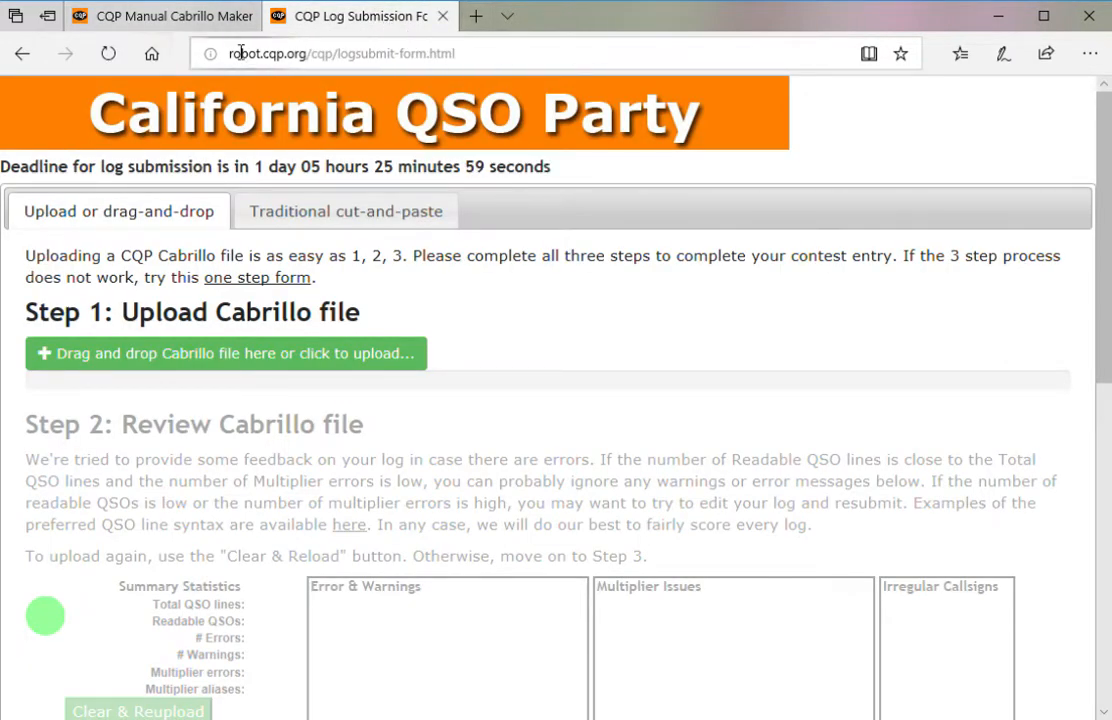
click(214, 22)
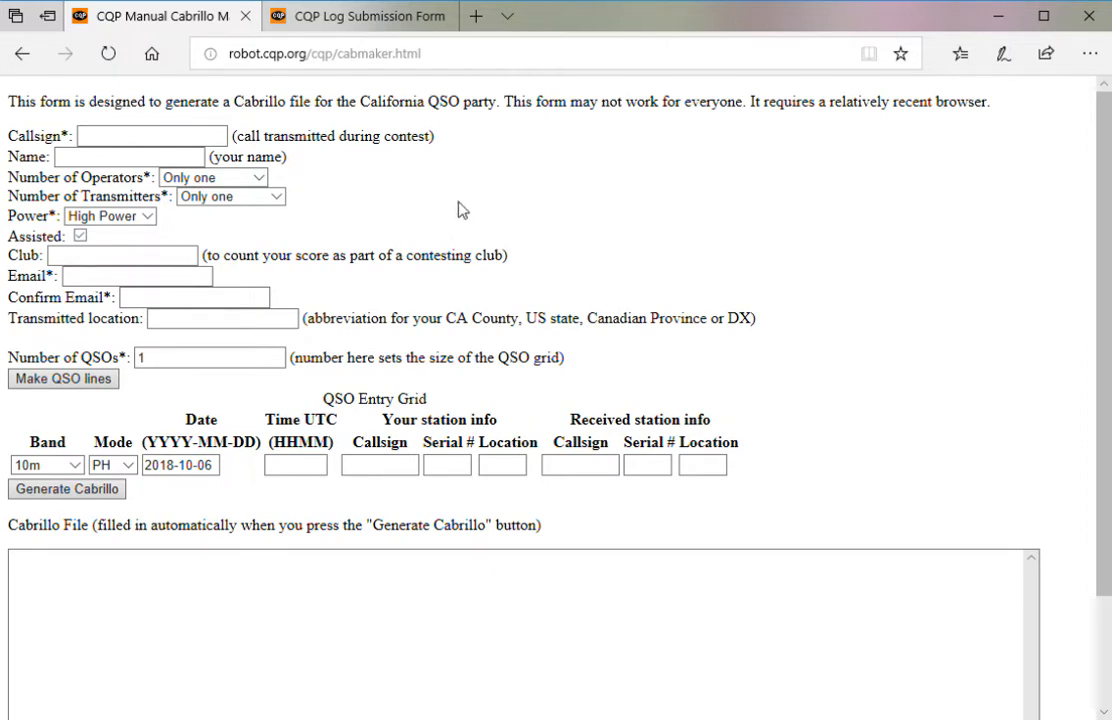
- Enter the station callsign and the operator's first name
click(160, 137)
text(NS6T)
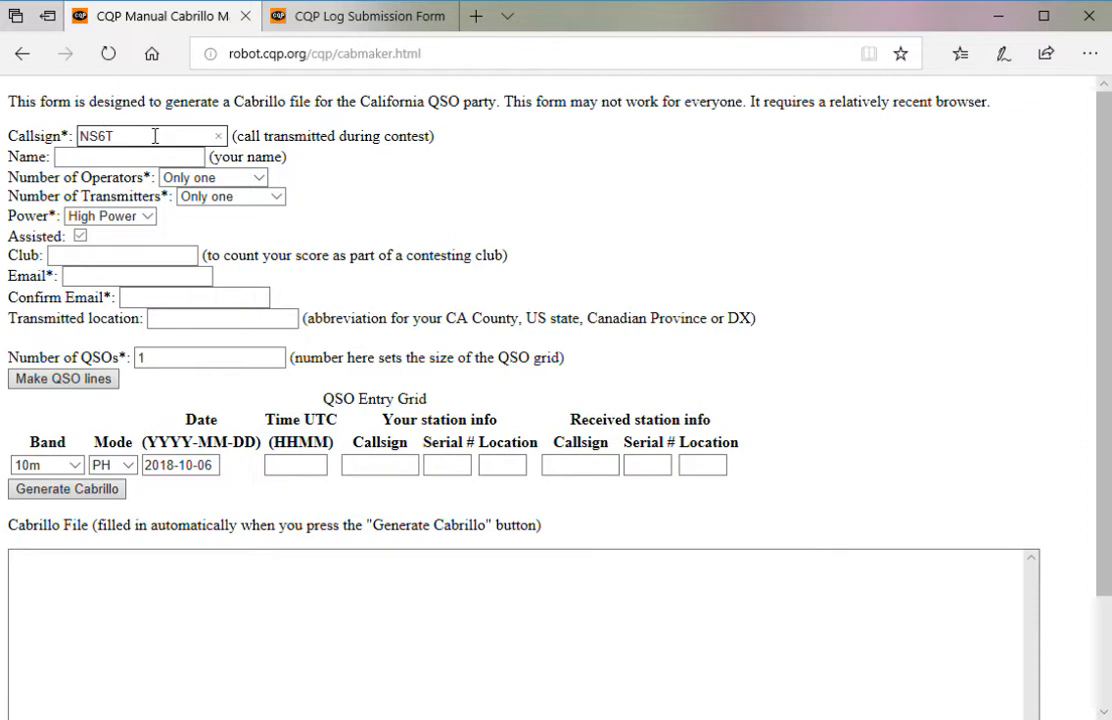
key(Tab)
text(Tom)
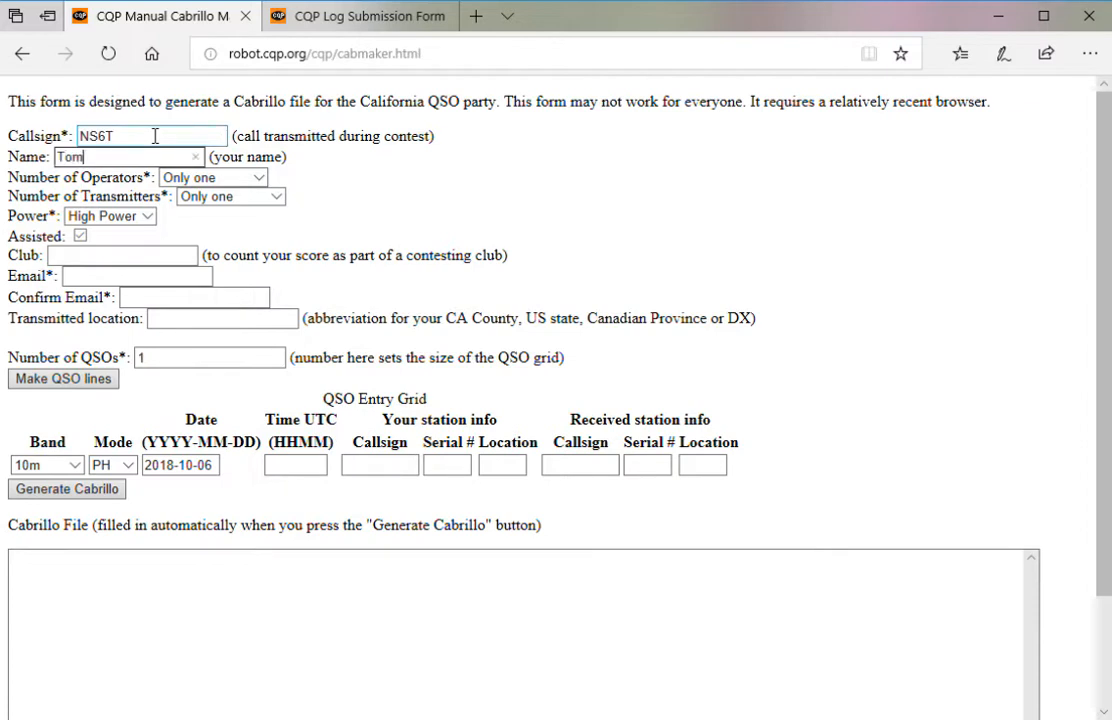
key(Tab)
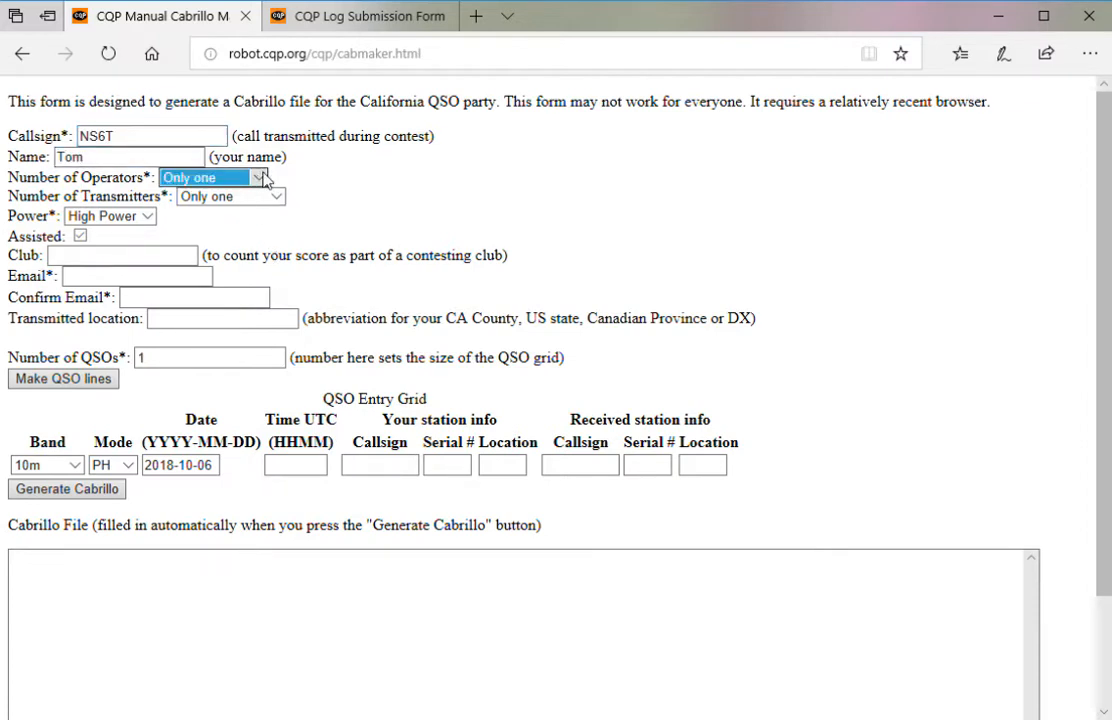
- Keep Operators and Transmitters at Only one, choose Low Power, and leave Assisted unchecked
click(258, 177)
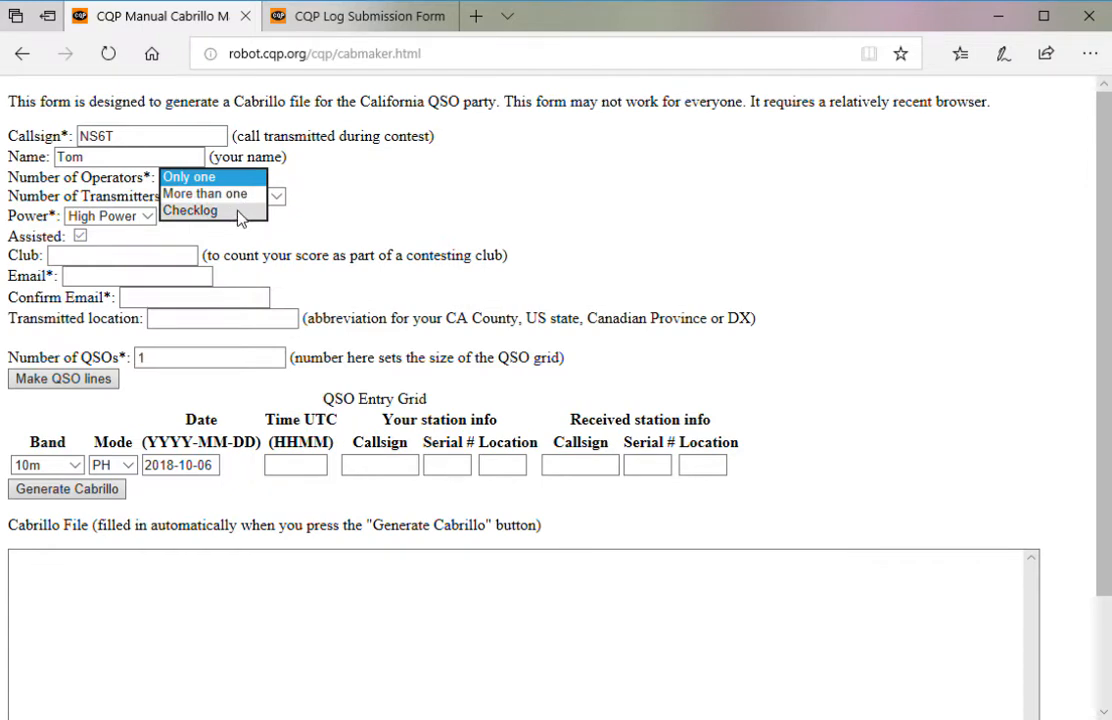
click(345, 188)
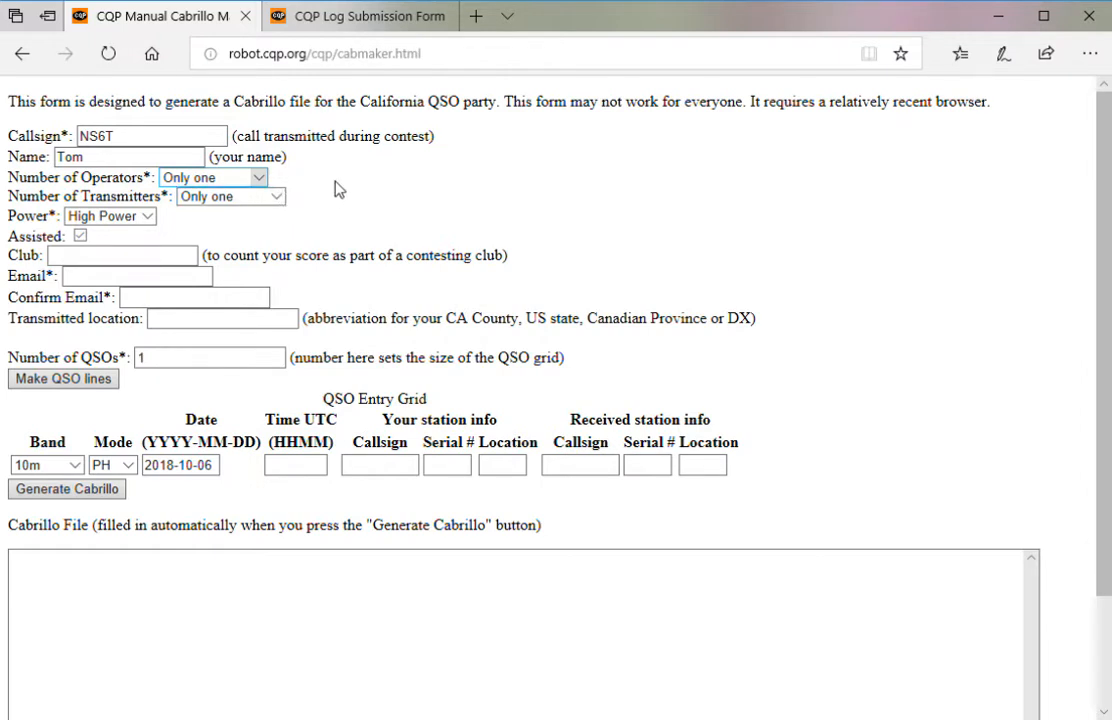
click(278, 198)
click(278, 199)
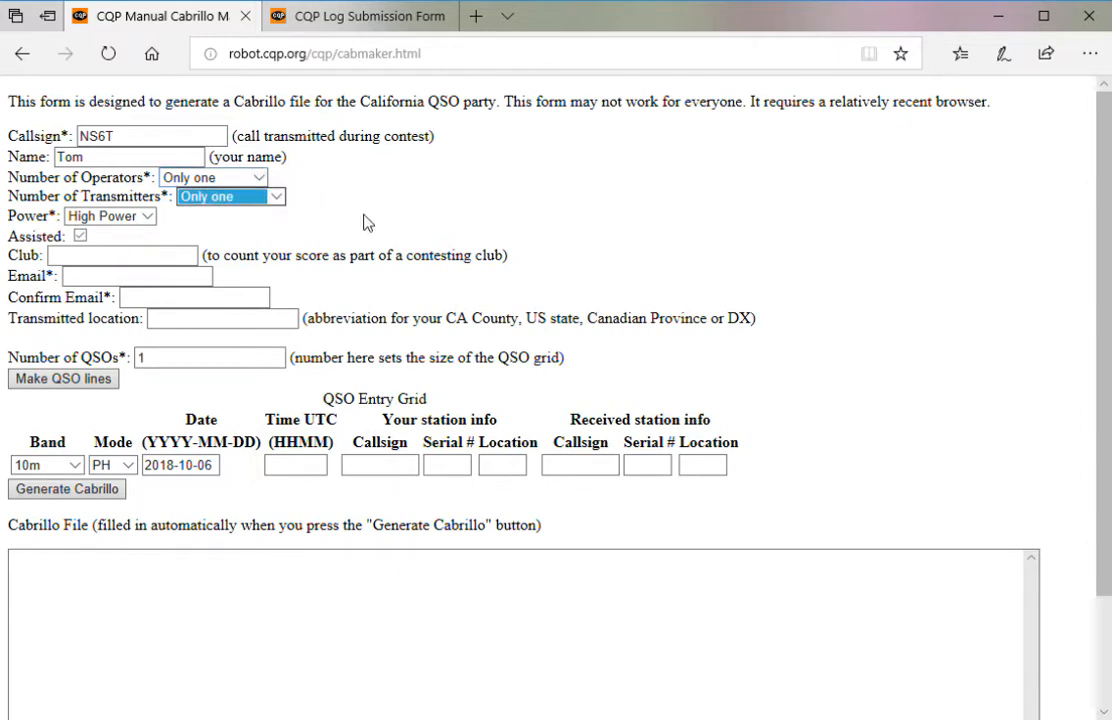
click(147, 217)
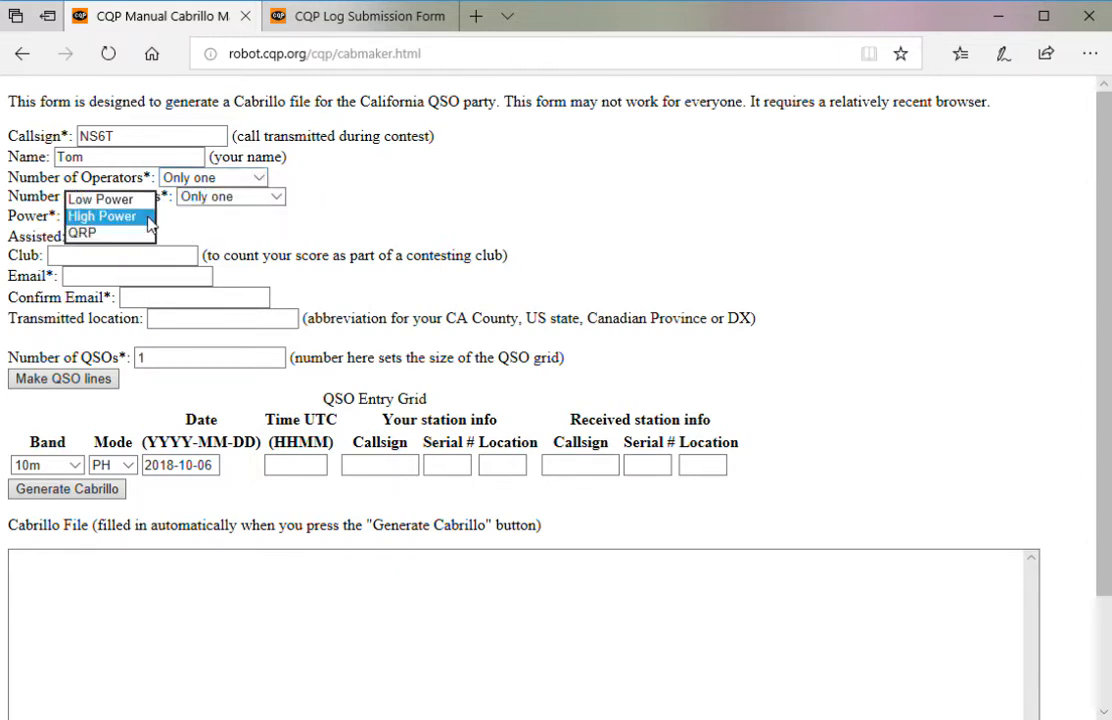
click(92, 203)
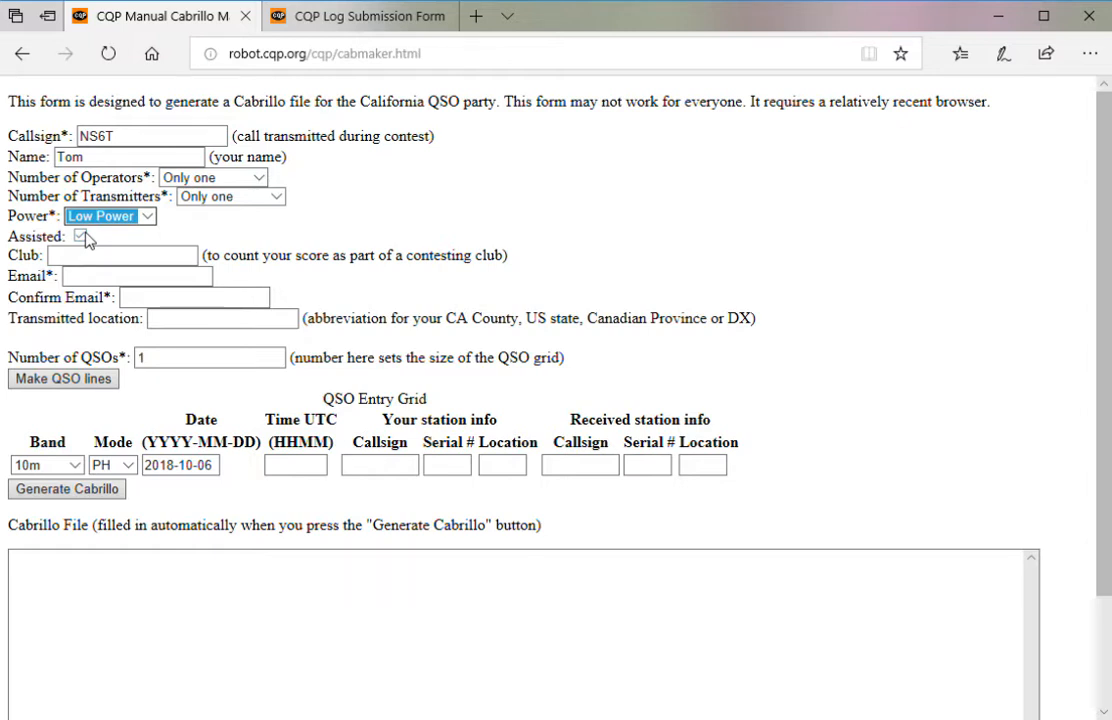
click(90, 262)
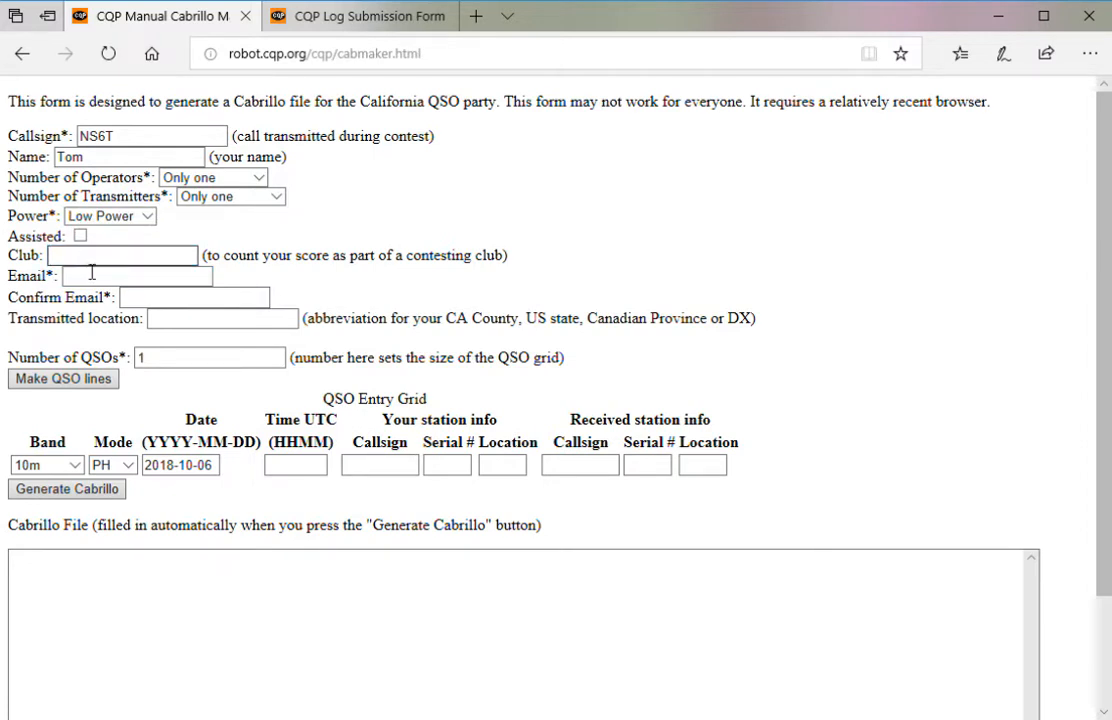
- Fill the Email and Confirm Email fields with the contact email address
click(170, 305)
click(122, 280)
click(122, 279)
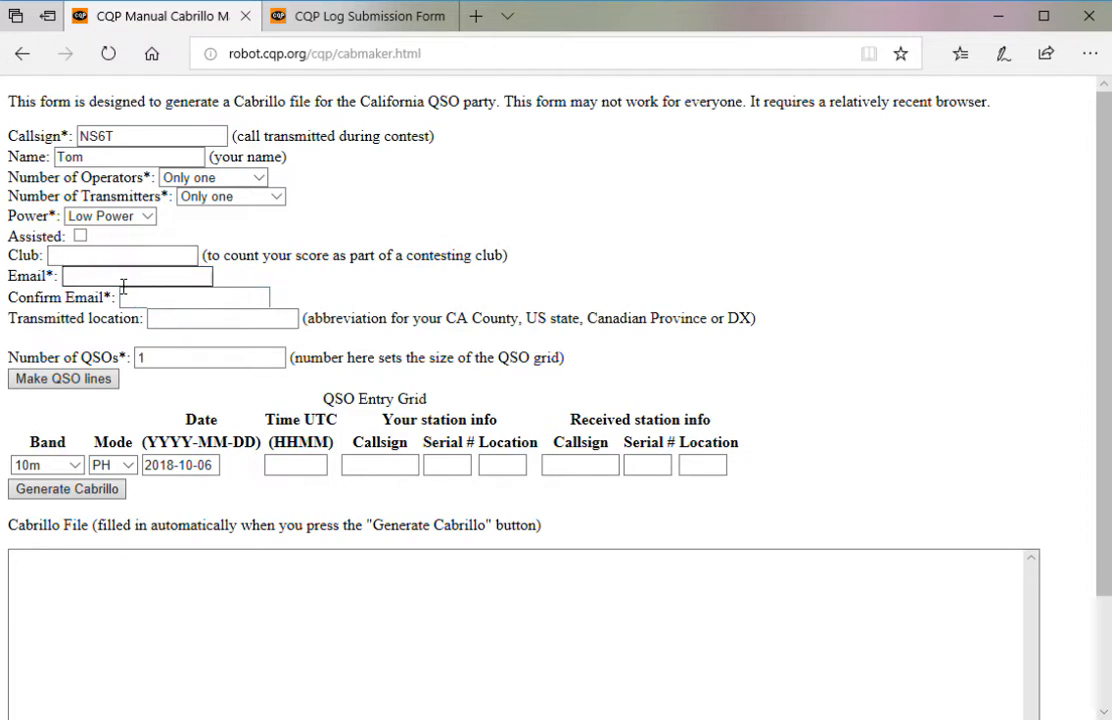
click(123, 291)
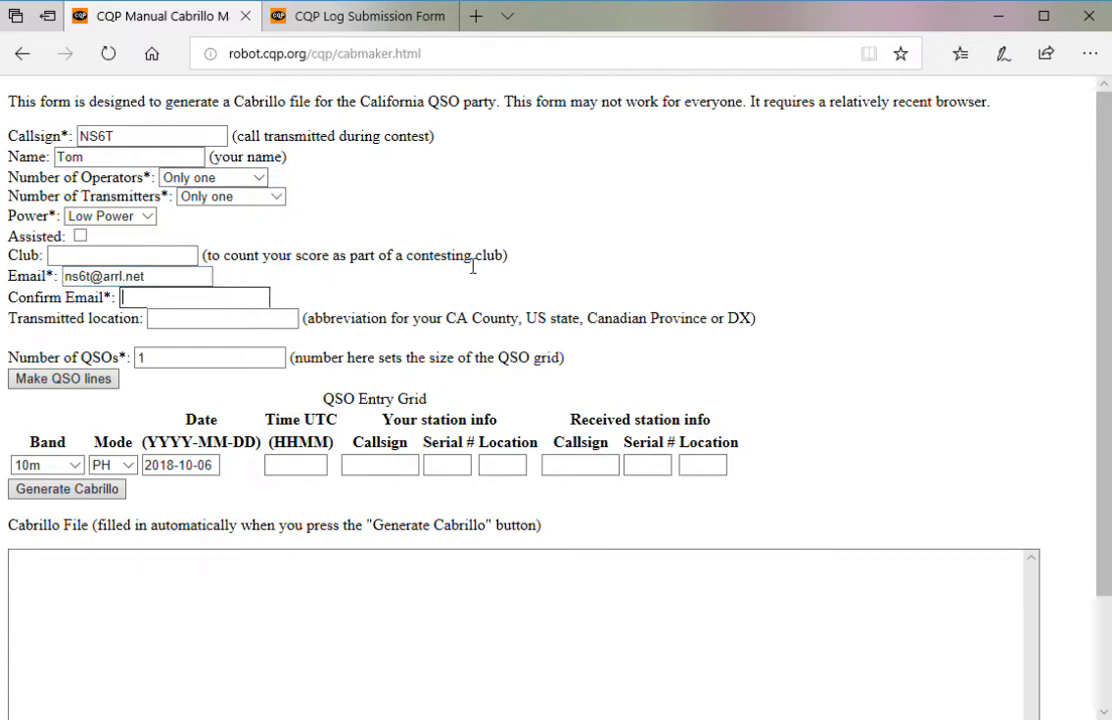
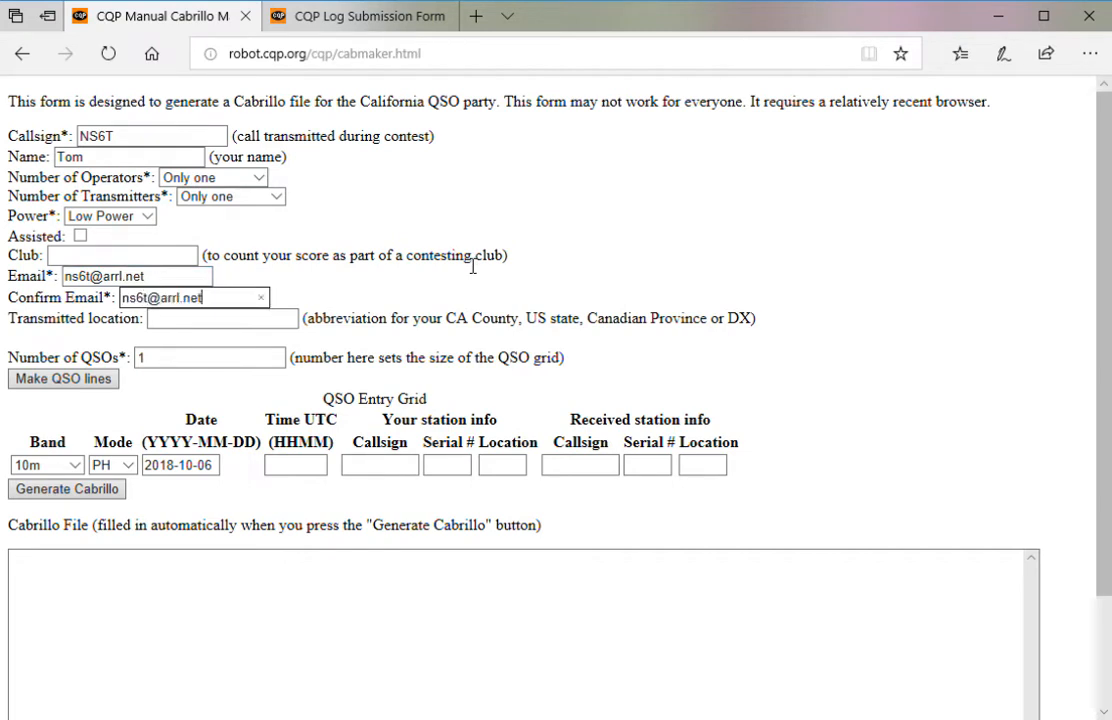
key(Tab)
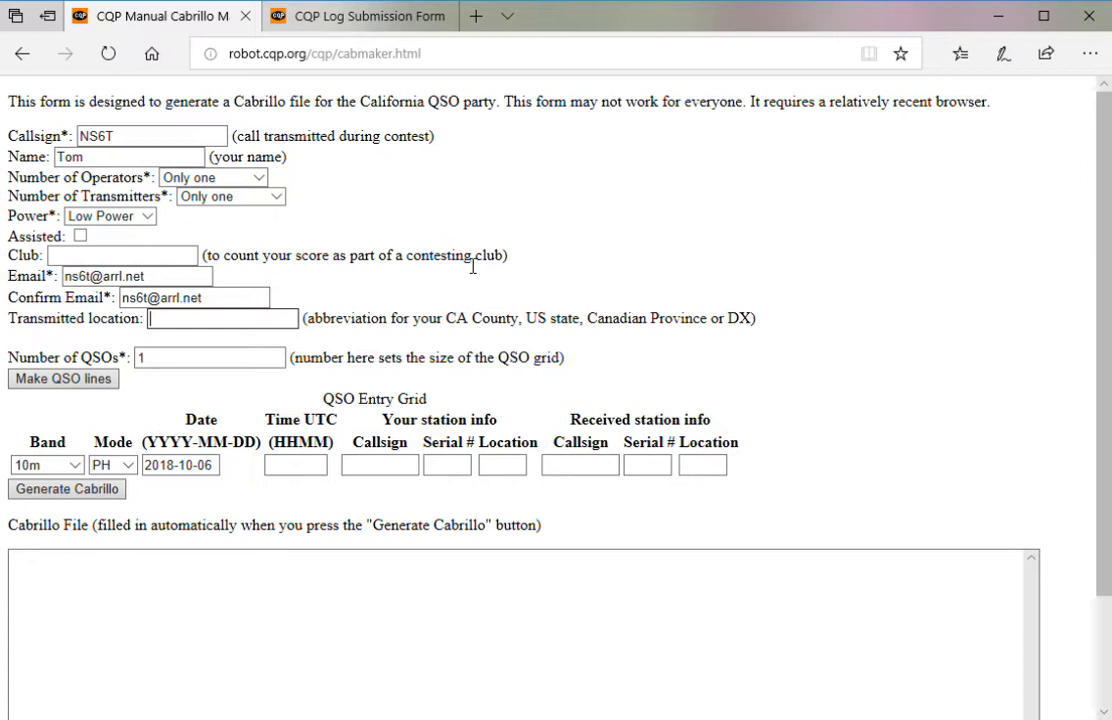
- Set transmitted location ALAM and 4 QSOs, then make the four QSO lines
text(ALAM)
click(209, 361)
key(BackSpace)
text(4)
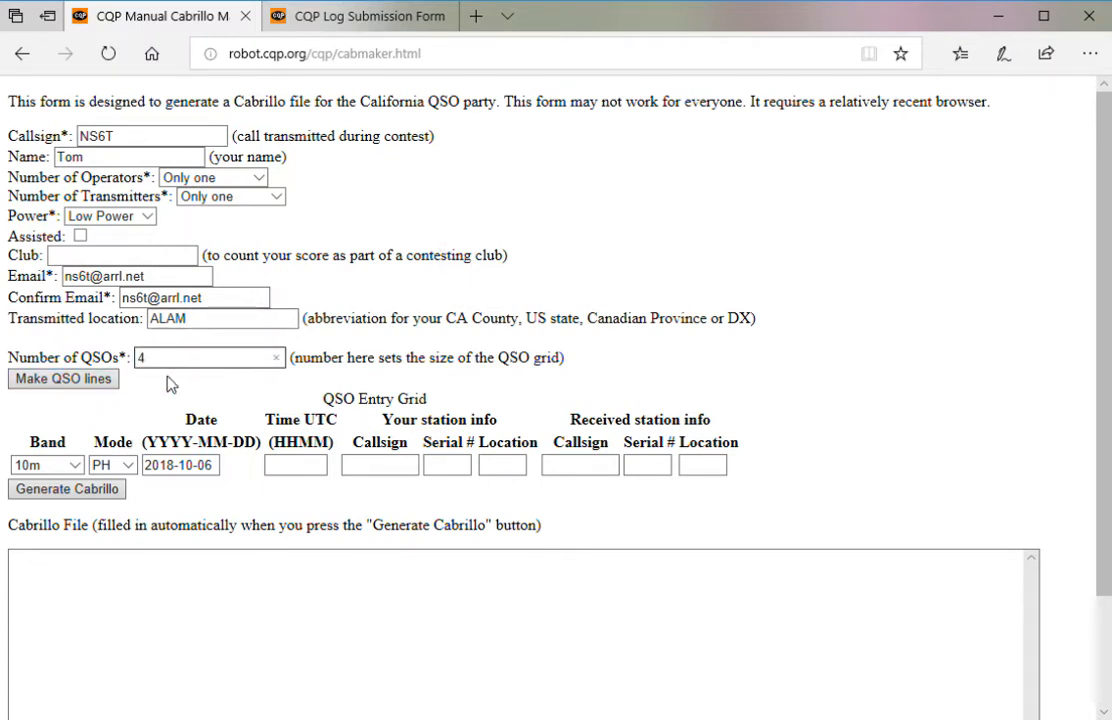
click(88, 389)
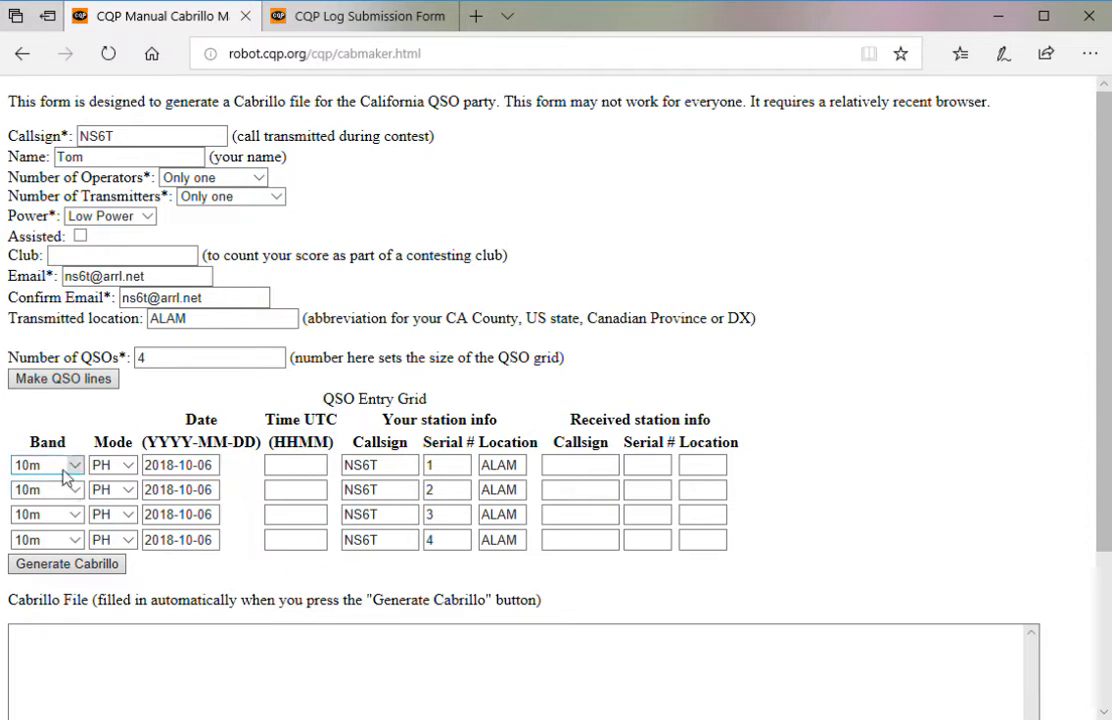
- Change the band of all four QSO rows from 10m to 20m
click(73, 466)
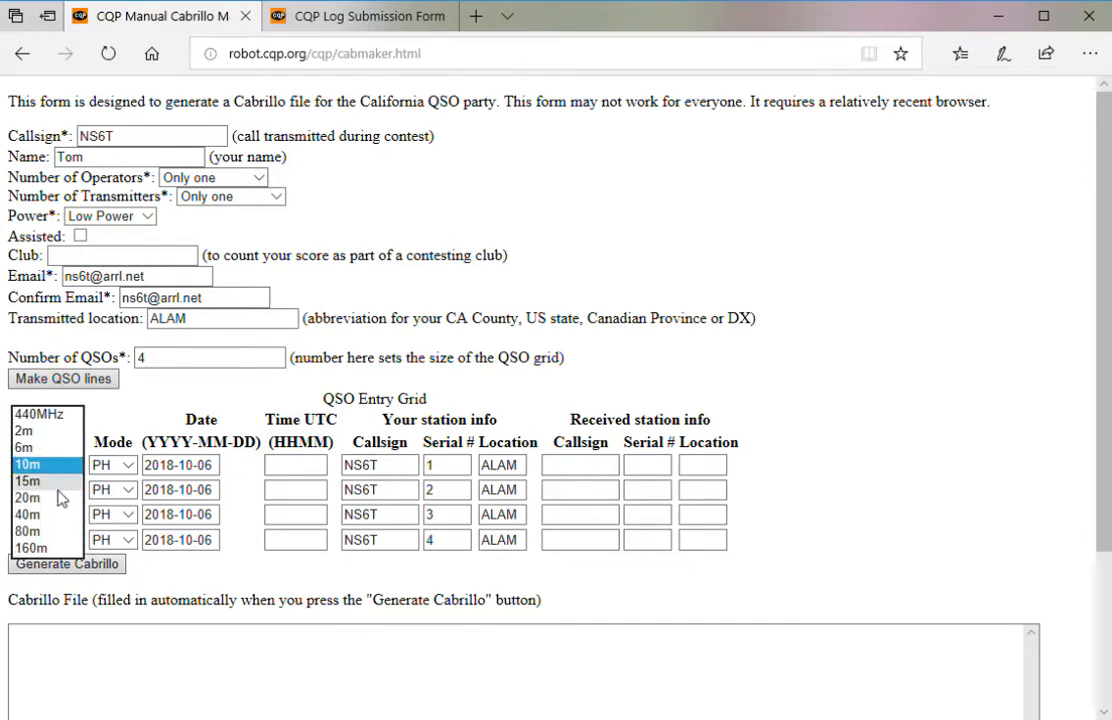
click(66, 478)
click(68, 472)
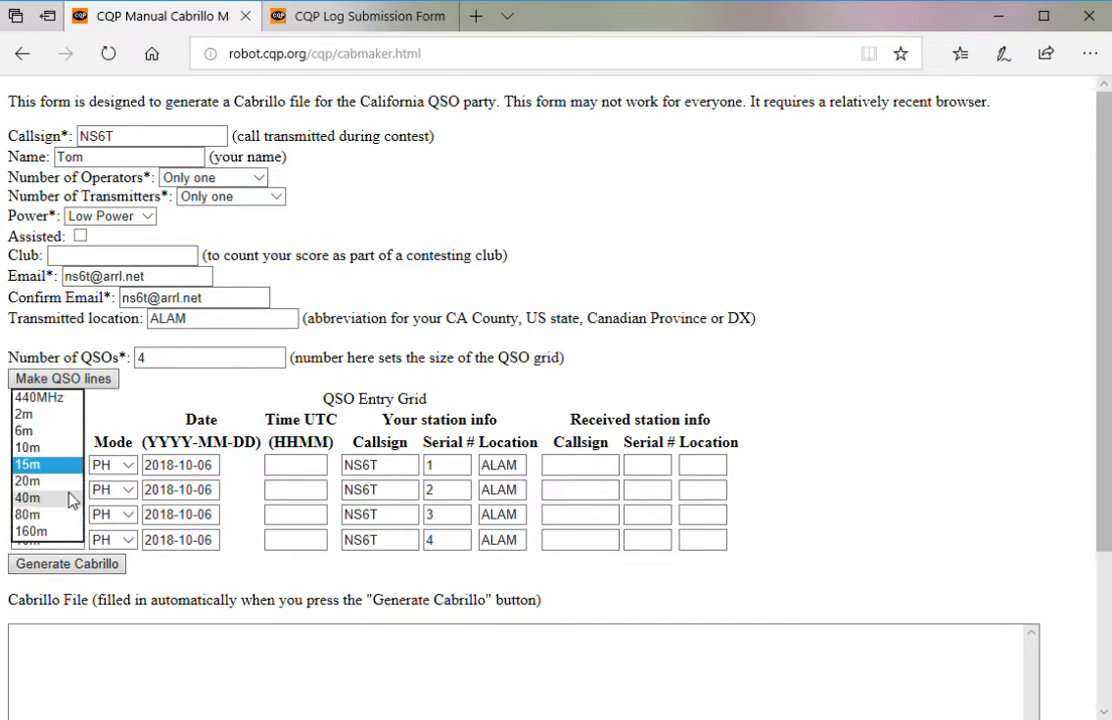
click(79, 487)
click(80, 492)
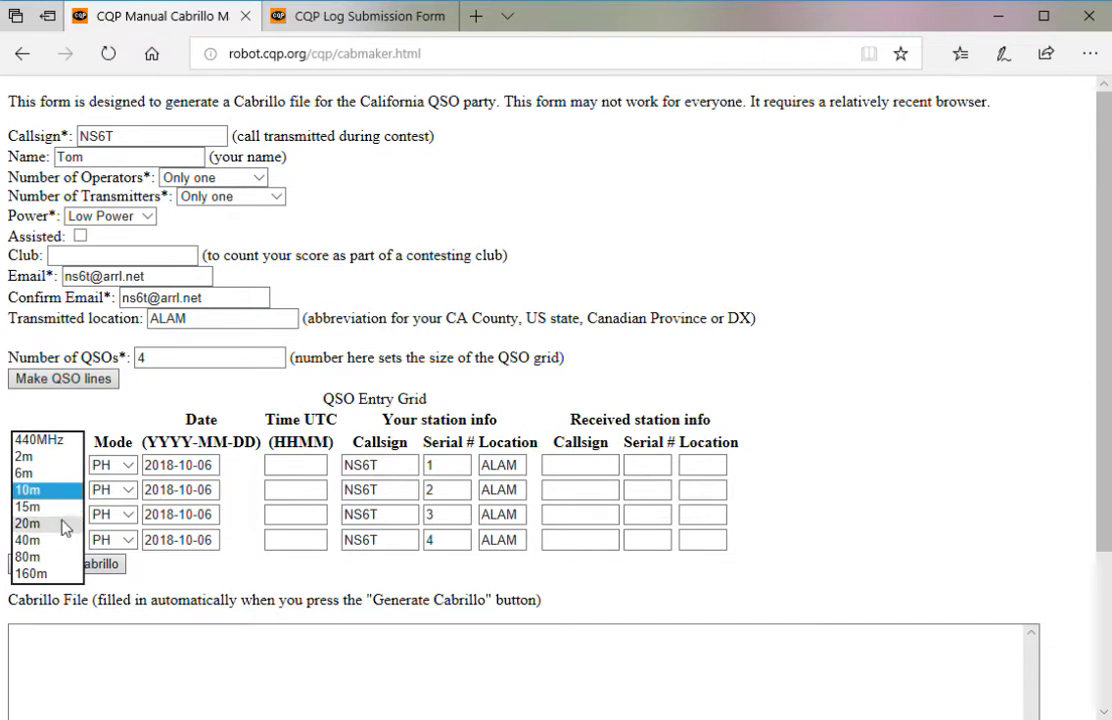
click(70, 521)
click(75, 516)
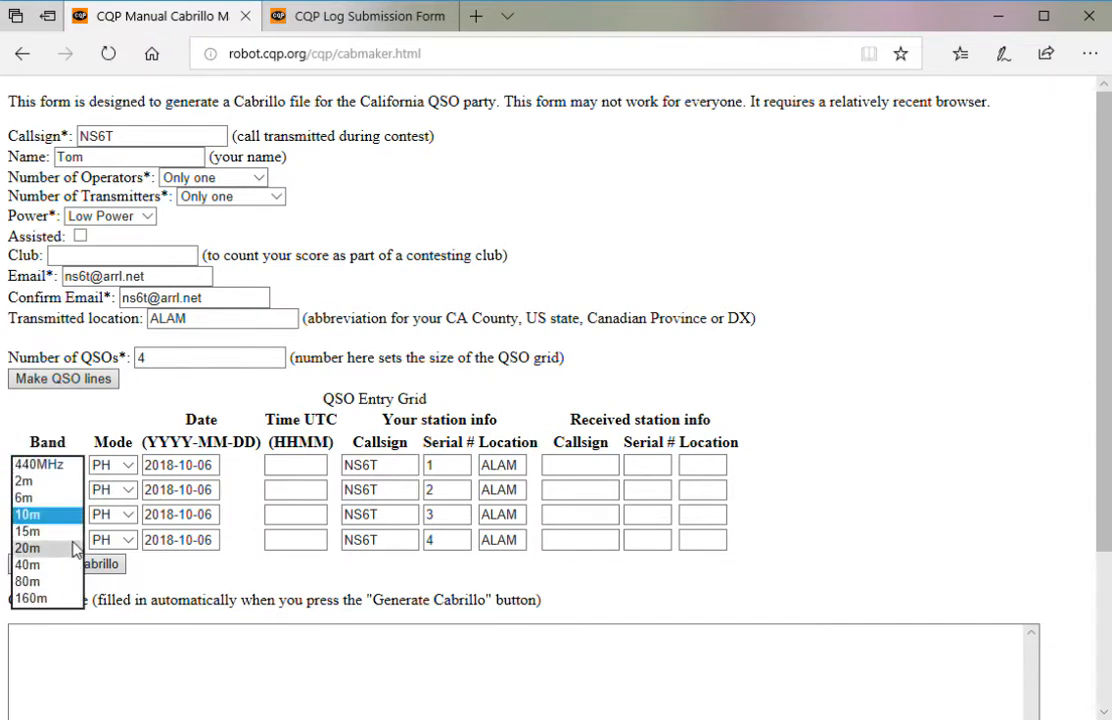
click(78, 549)
click(78, 541)
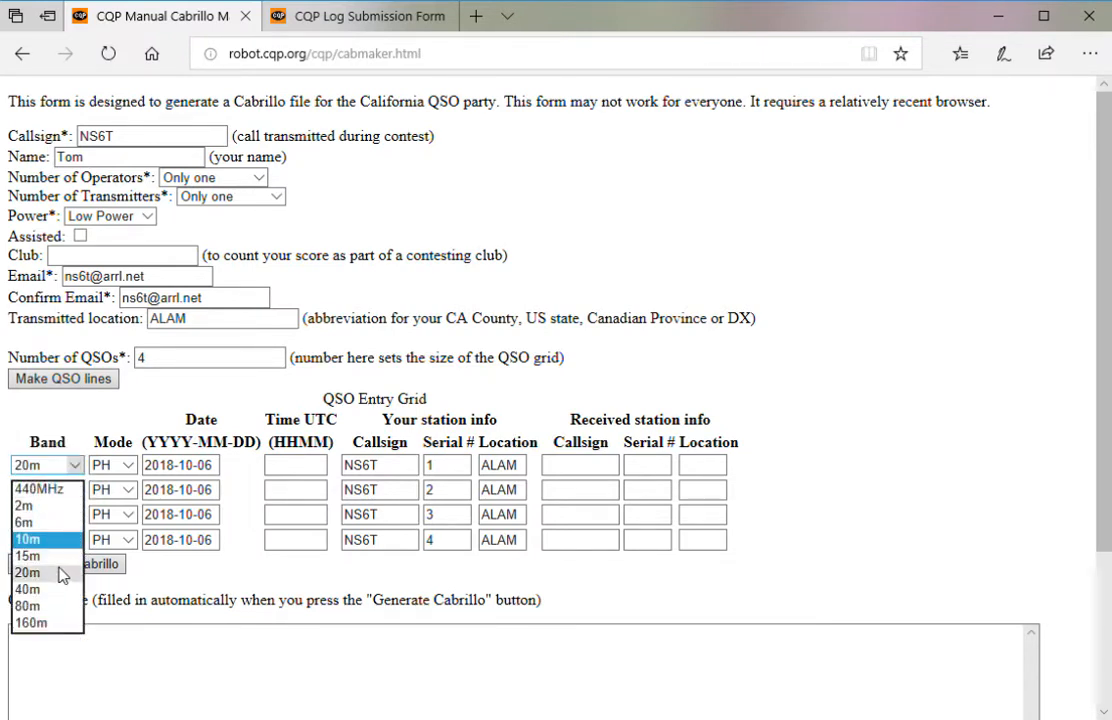
click(40, 560)
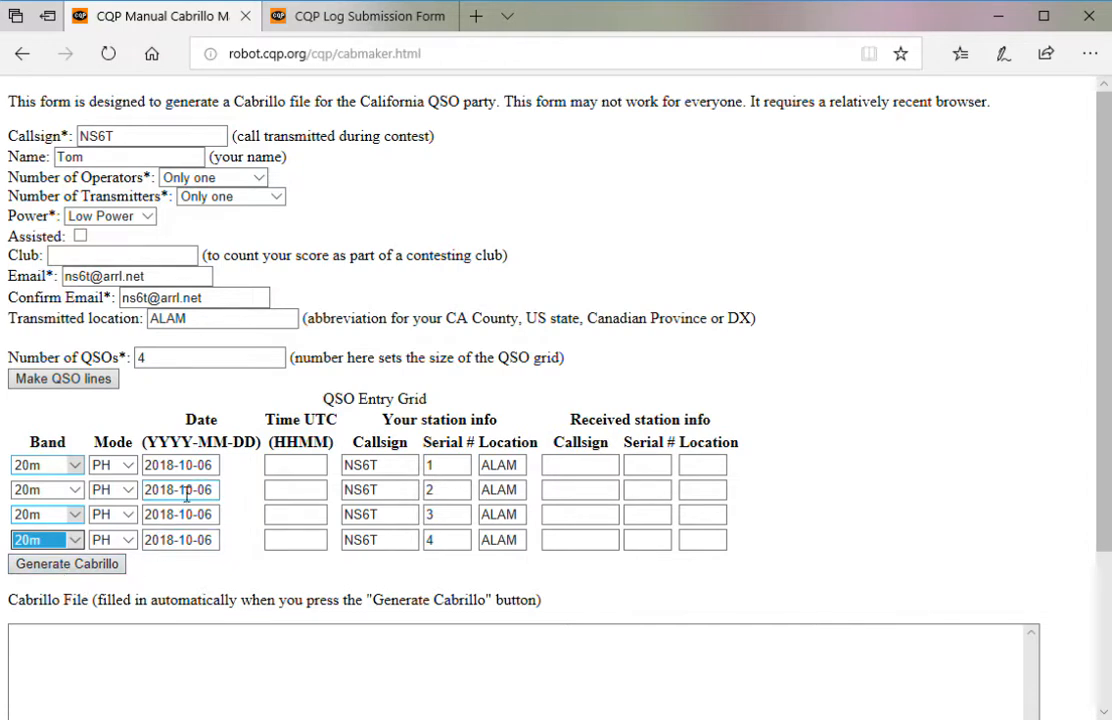
click(152, 466)
click(312, 470)
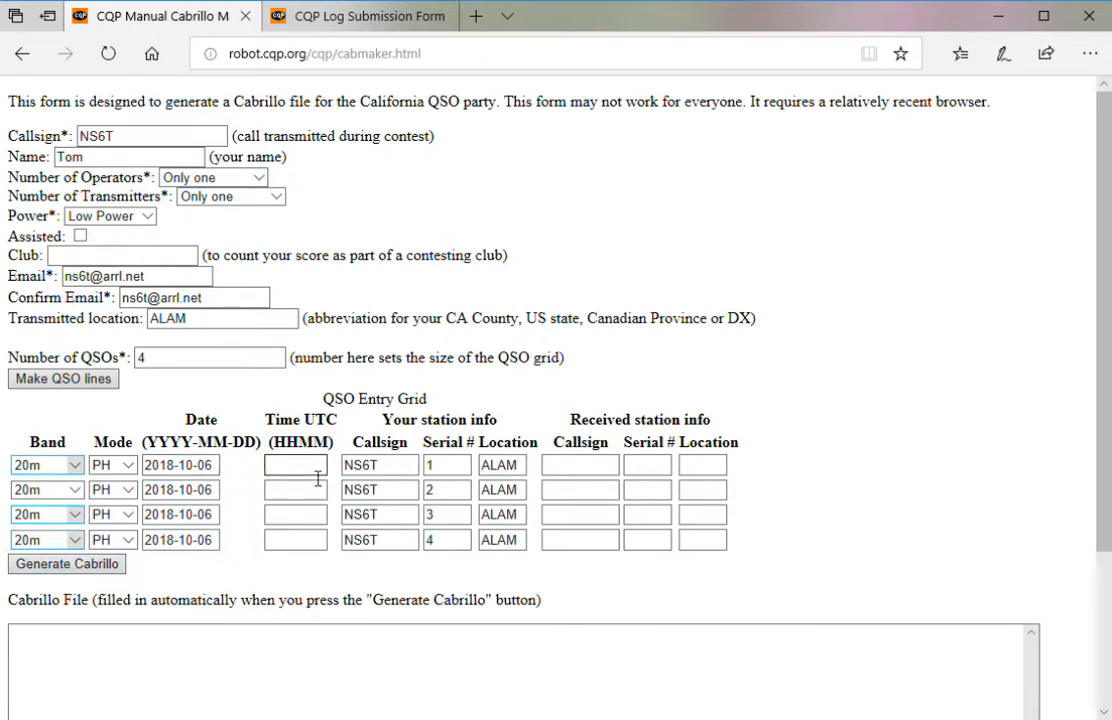
- Enter 1849 as row 1's UTC time and locate the received-station columns
text(1849)
key(Tab)
key(Tab)
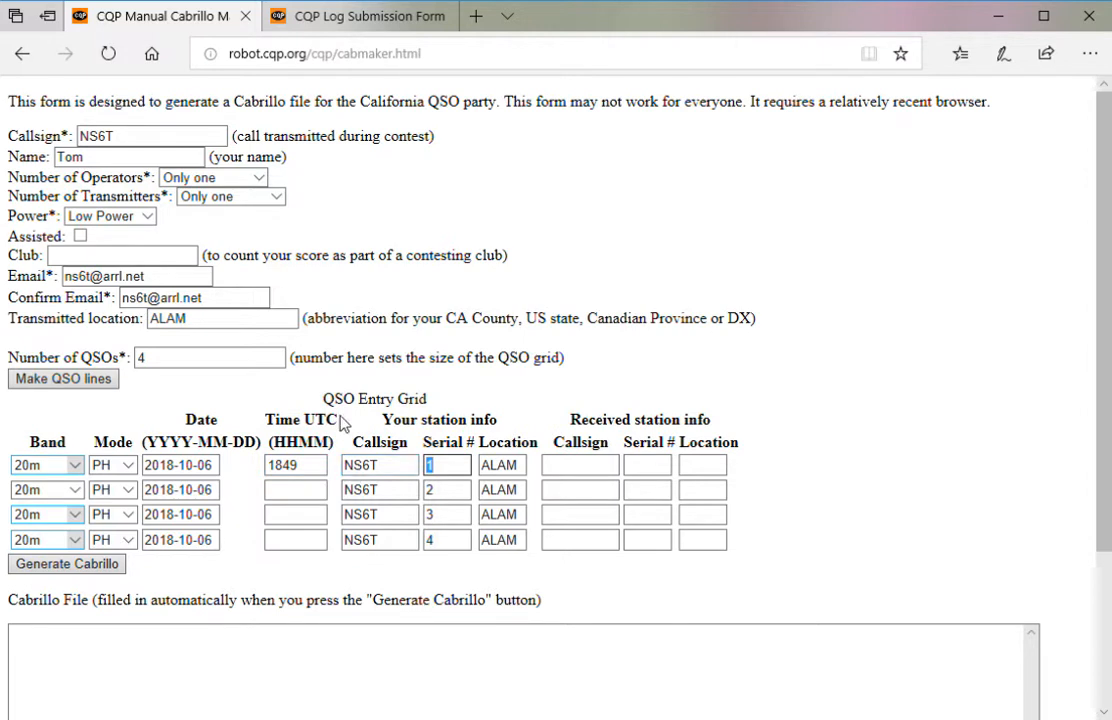
drag(339, 419, 364, 526)
click(379, 469)
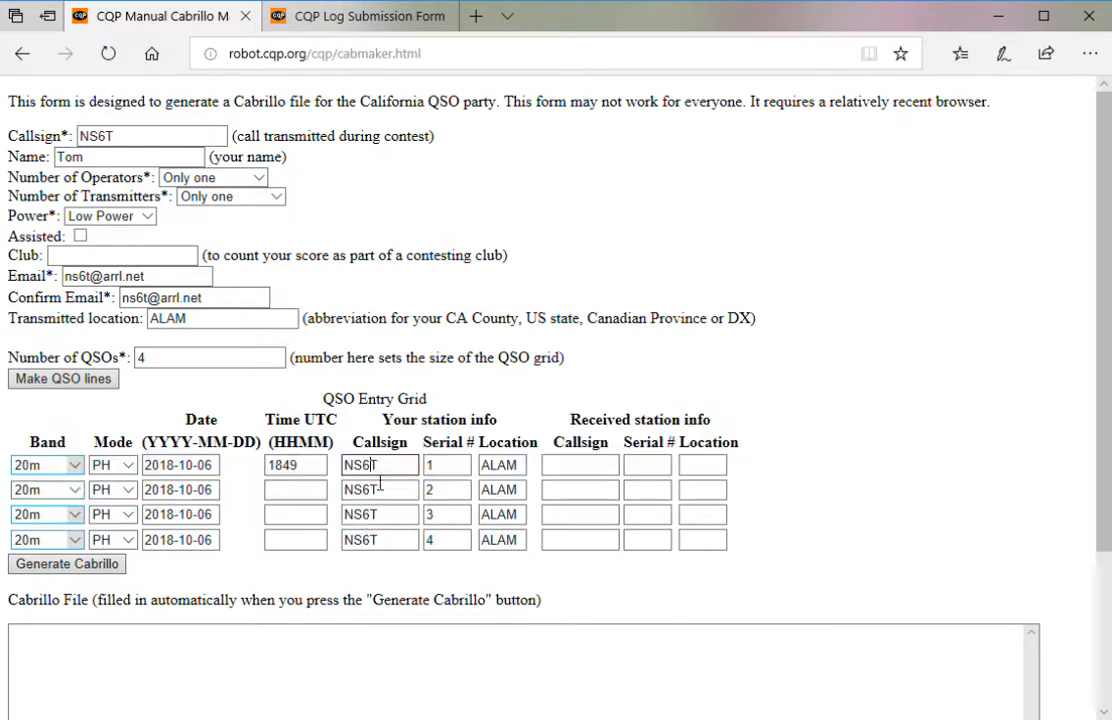
click(361, 420)
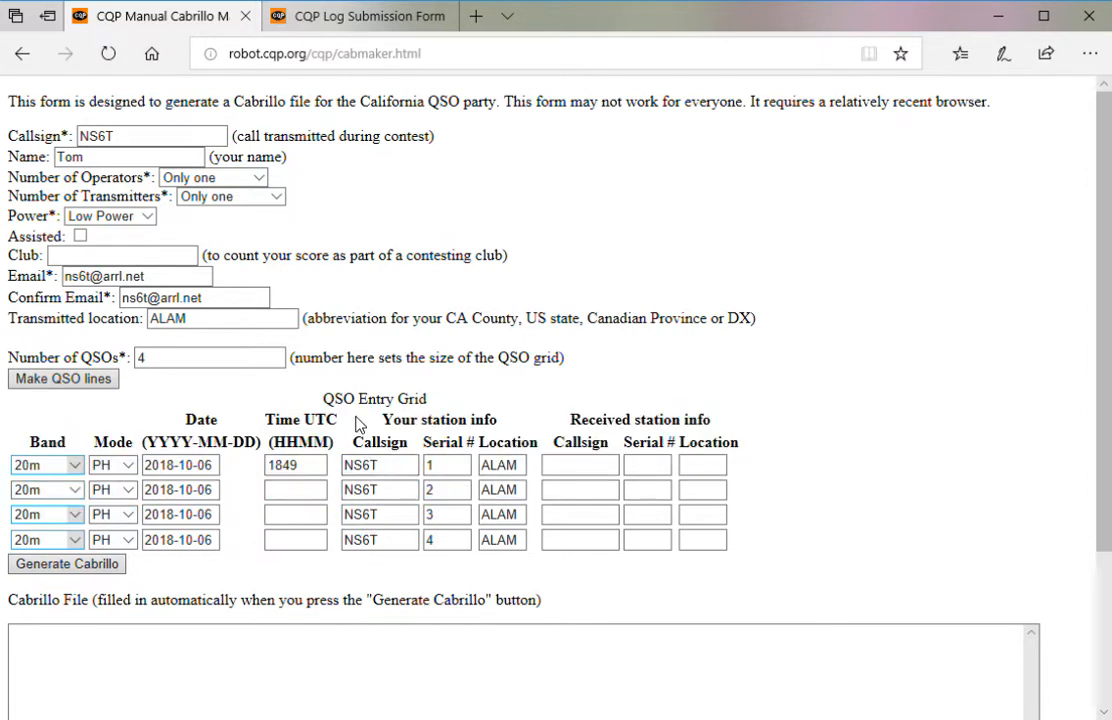
click(398, 468)
click(461, 466)
click(519, 469)
click(565, 474)
click(547, 417)
drag(549, 441, 740, 449)
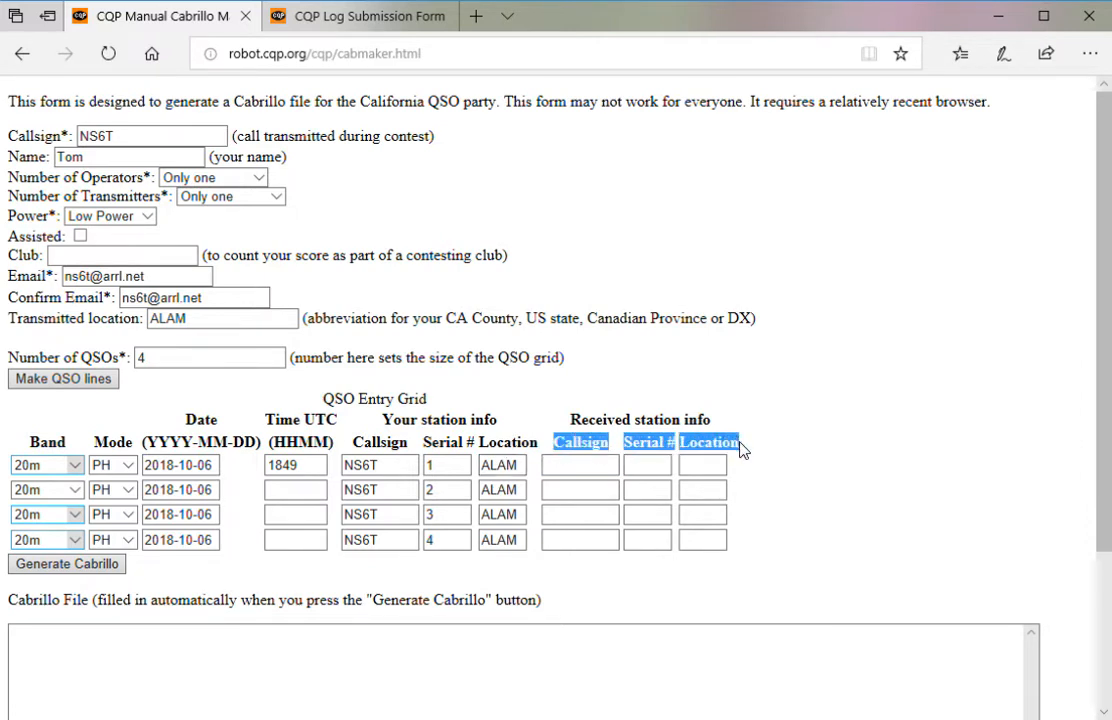
- Enter row 1's received callsign, serial 0177 and location KS
click(585, 468)
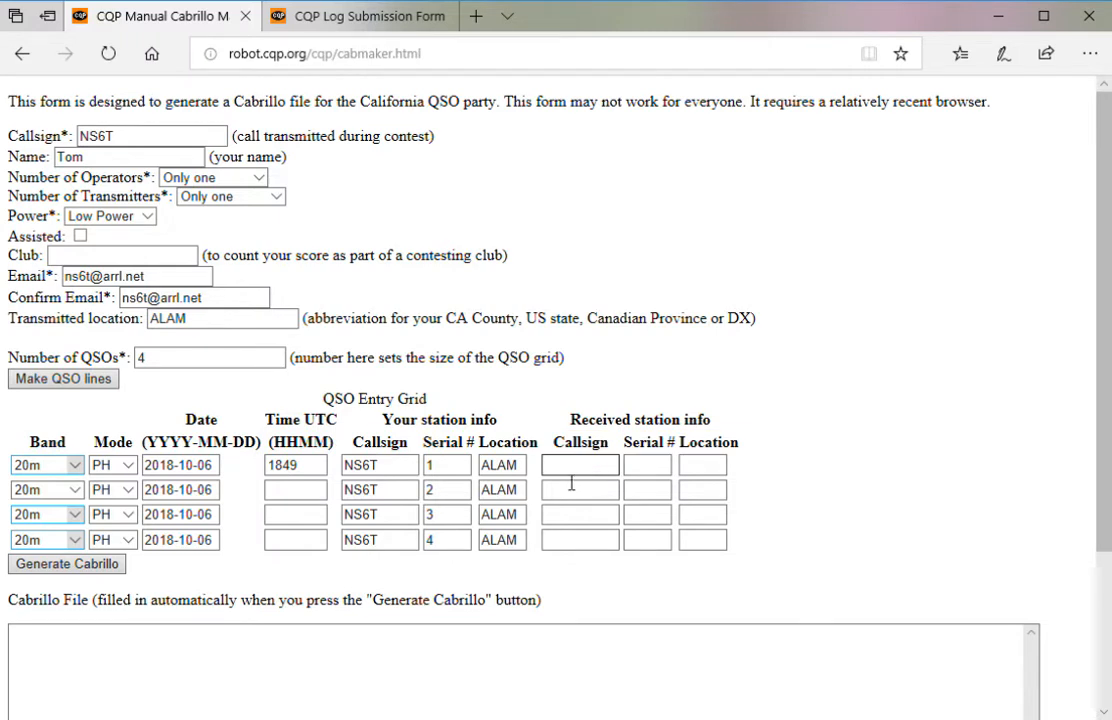
text(K0HC)
key(Tab)
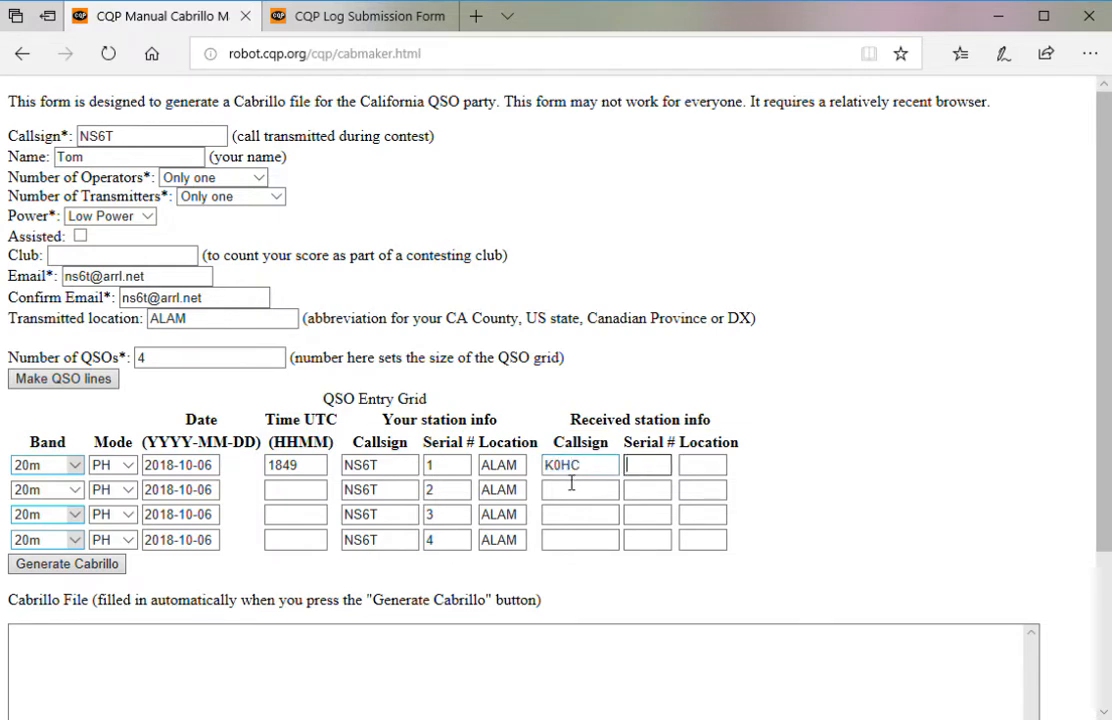
text(0177)
key(Tab)
text(KS)
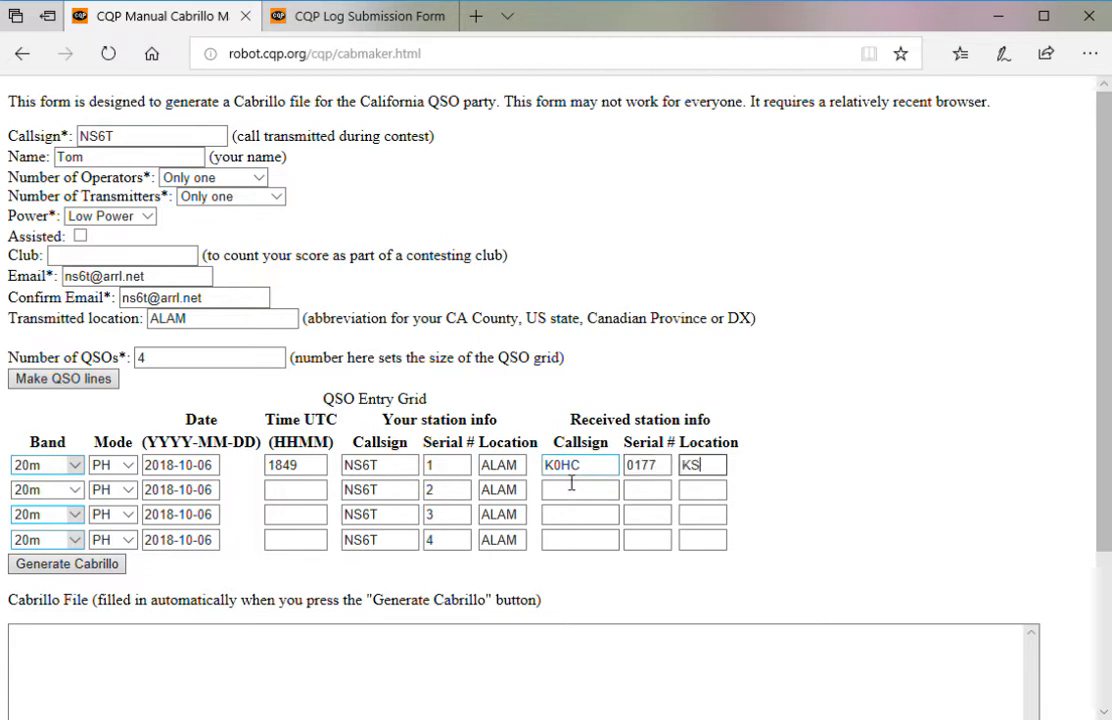
key(Tab)
key(Tab)
key(Tab)
key(Tab)
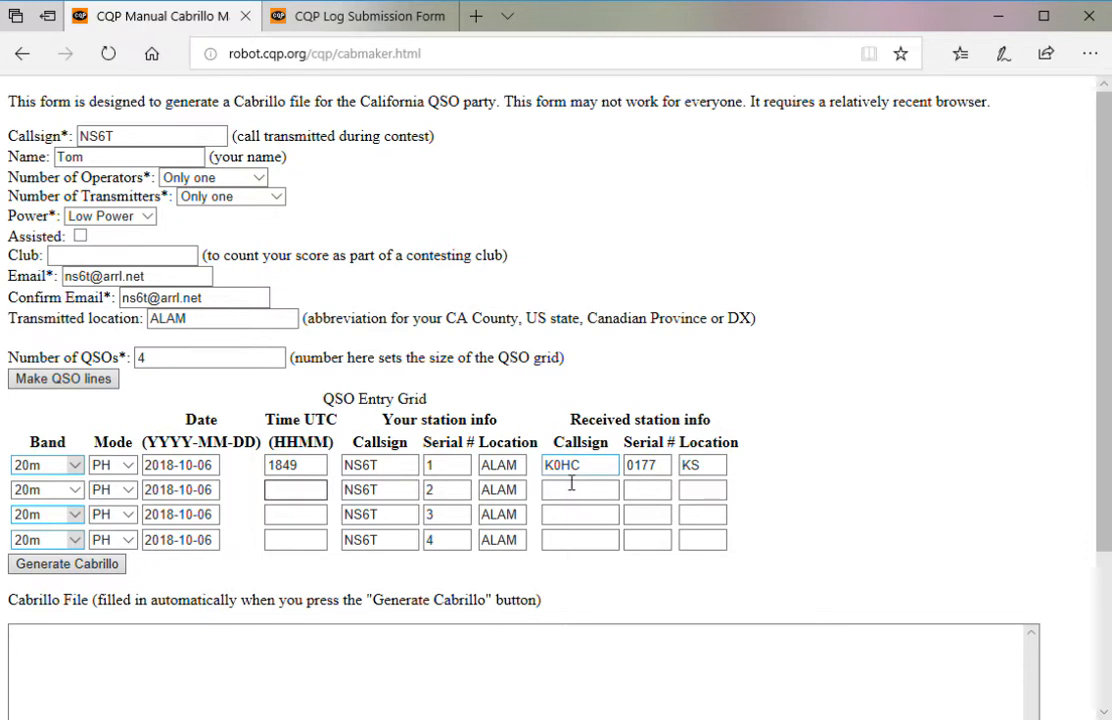
- Fill row 2 with time 1850, received callsign, serial 51 and location CO
text(1850)
key(Tab)
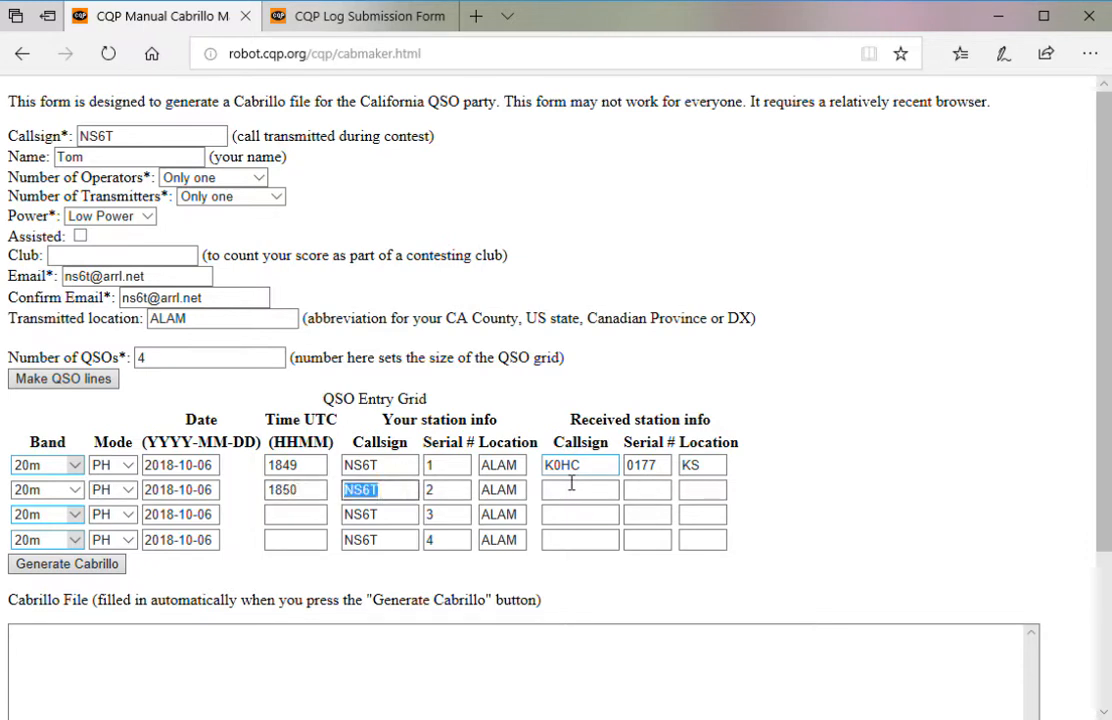
key(Tab)
click(571, 484)
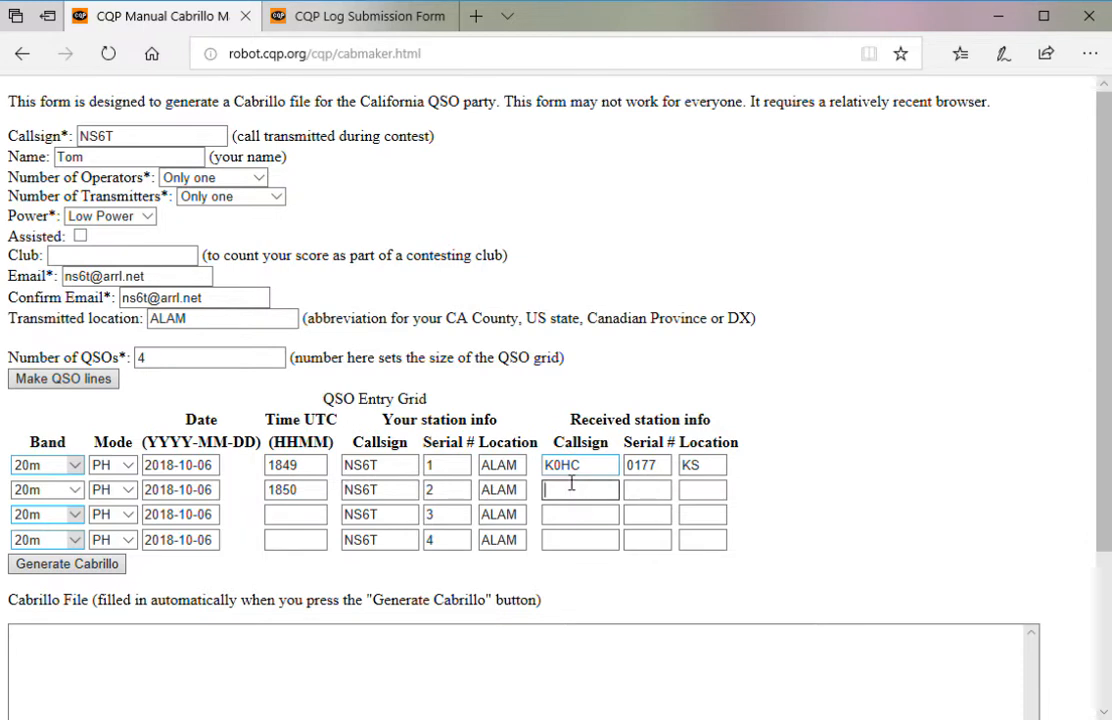
text(K2KR)
key(Tab)
text(51)
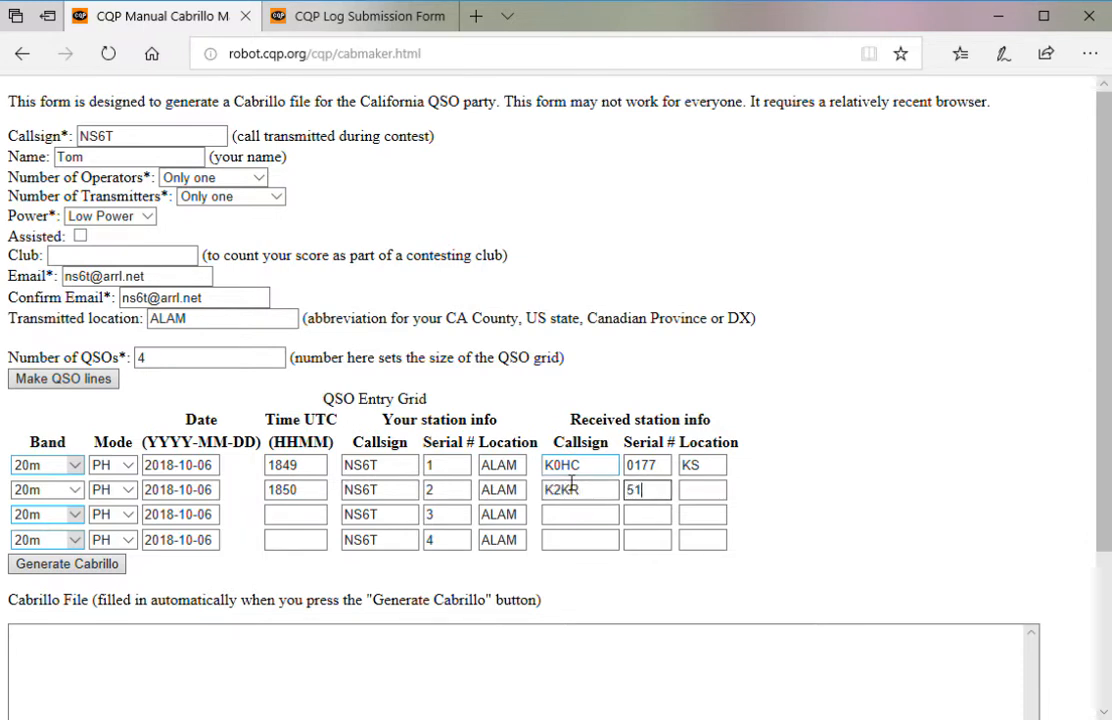
key(Tab)
text(CO)
key(Tab)
key(Tab)
key(Tab)
key(Tab)
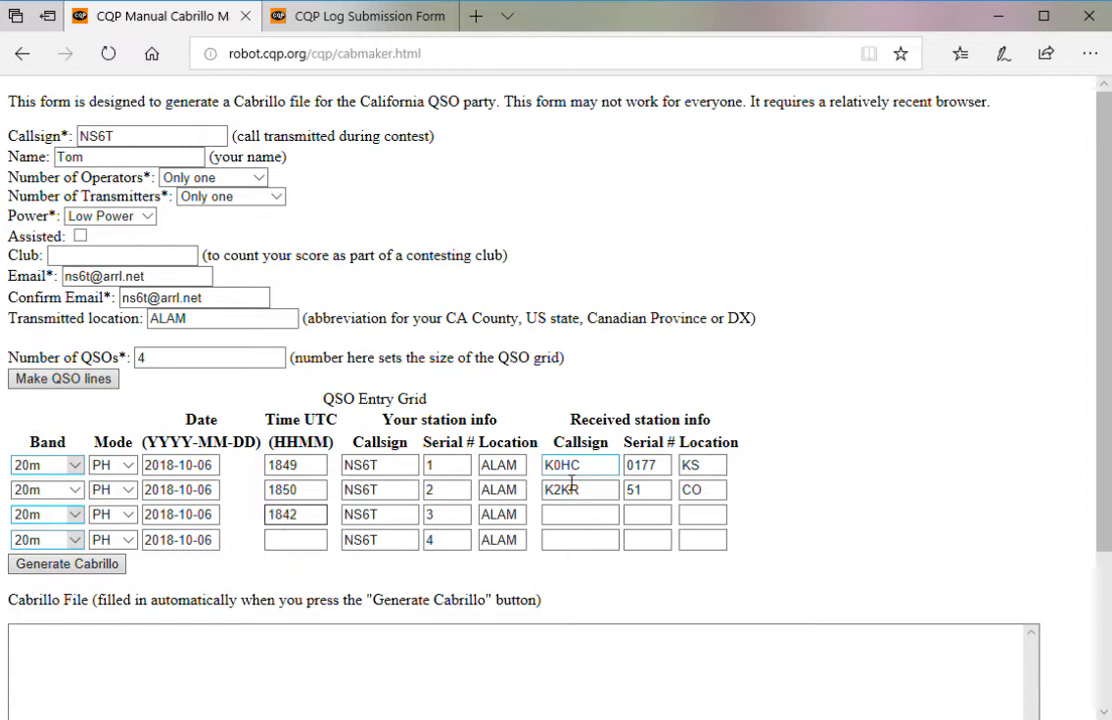
- Fill row 3 with time 1852, received callsign, serial 0324 and location SCRU
key(BackSpace)
key(BackSpace)
text(521)
key(Tab)
key(shift+Tab)
key(End)
key(BackSpace)
key(Tab)
key(Tab)
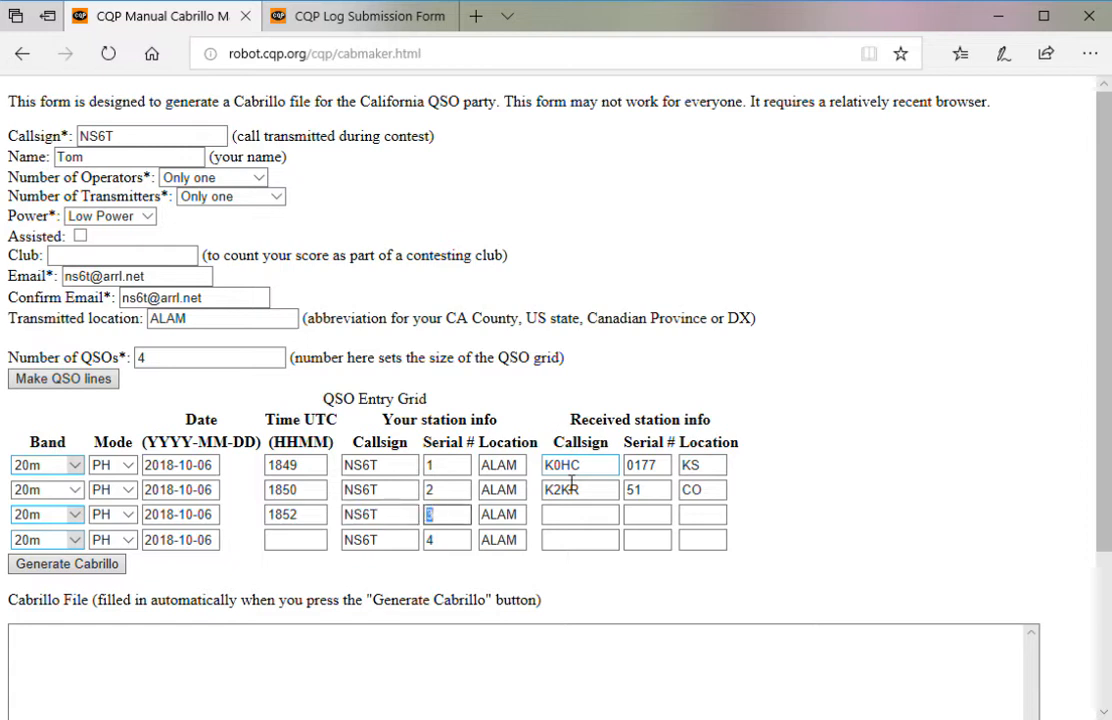
key(Tab)
key(Tab)
text(K6)
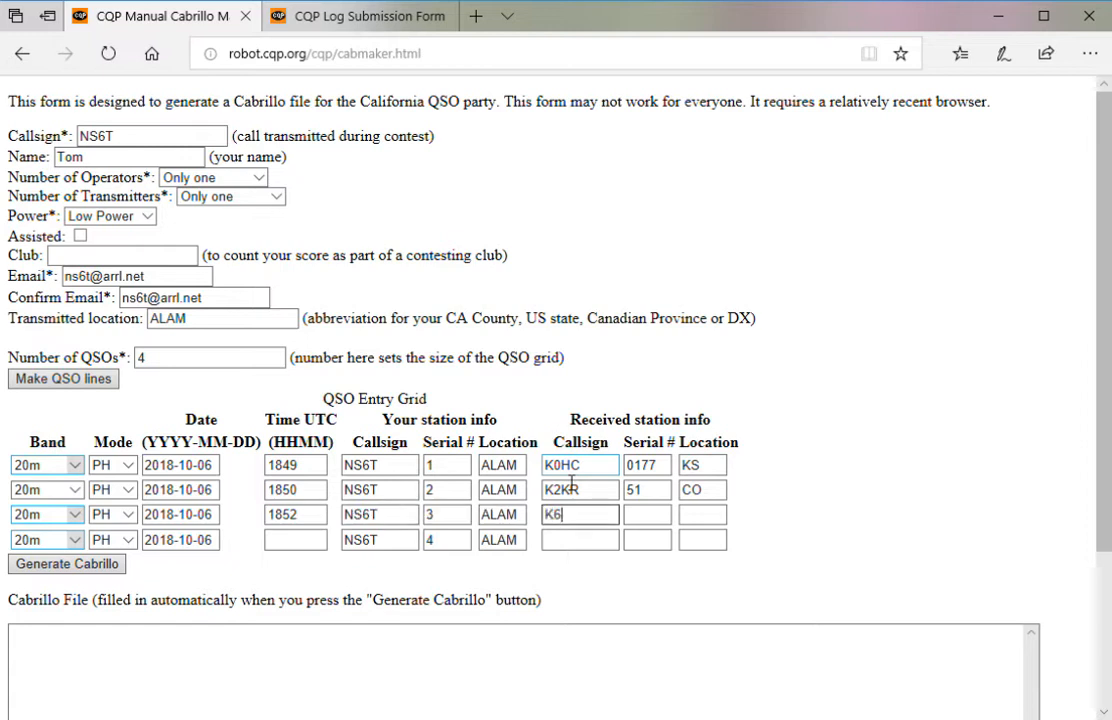
text(XX)
key(Tab)
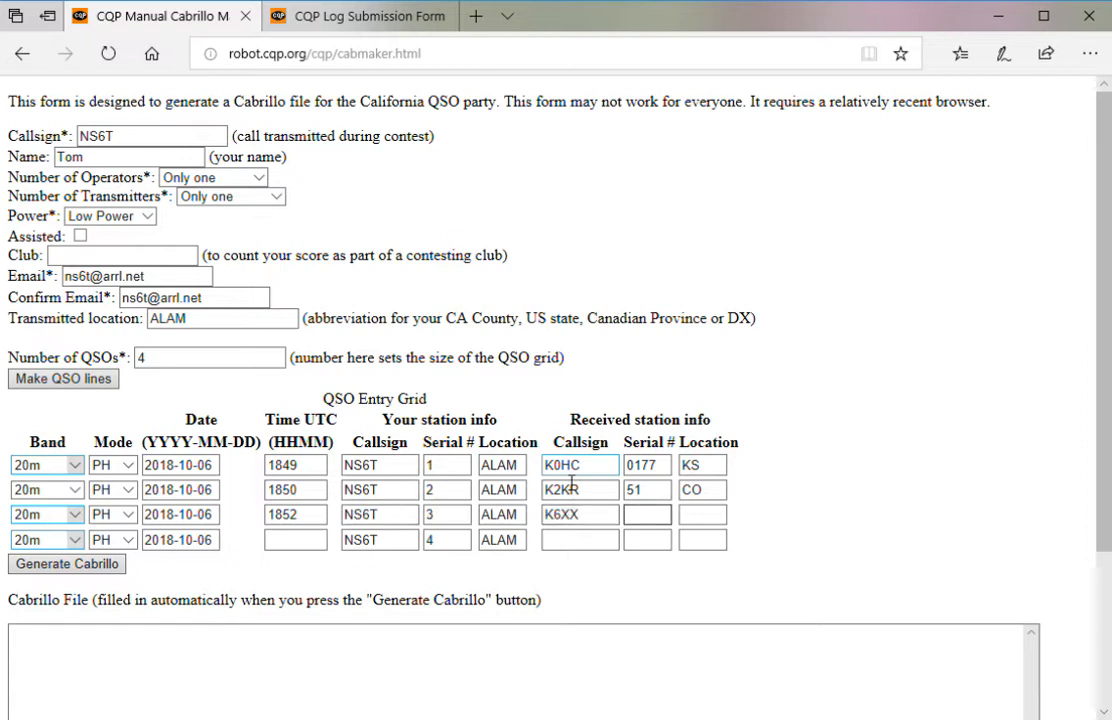
text(0324)
key(Tab)
text(SCRU)
key(Tab)
key(Tab)
key(Tab)
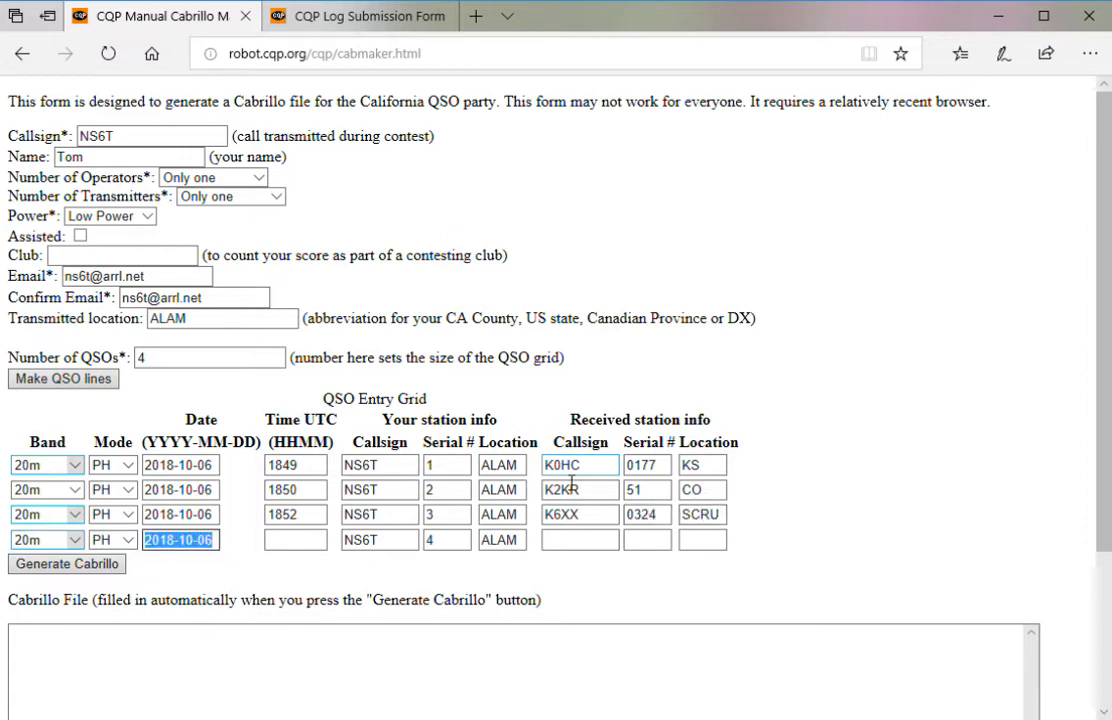
- Fill row 4's time, received callsign and location ALAM, then generate the Cabrillo log
key(Tab)
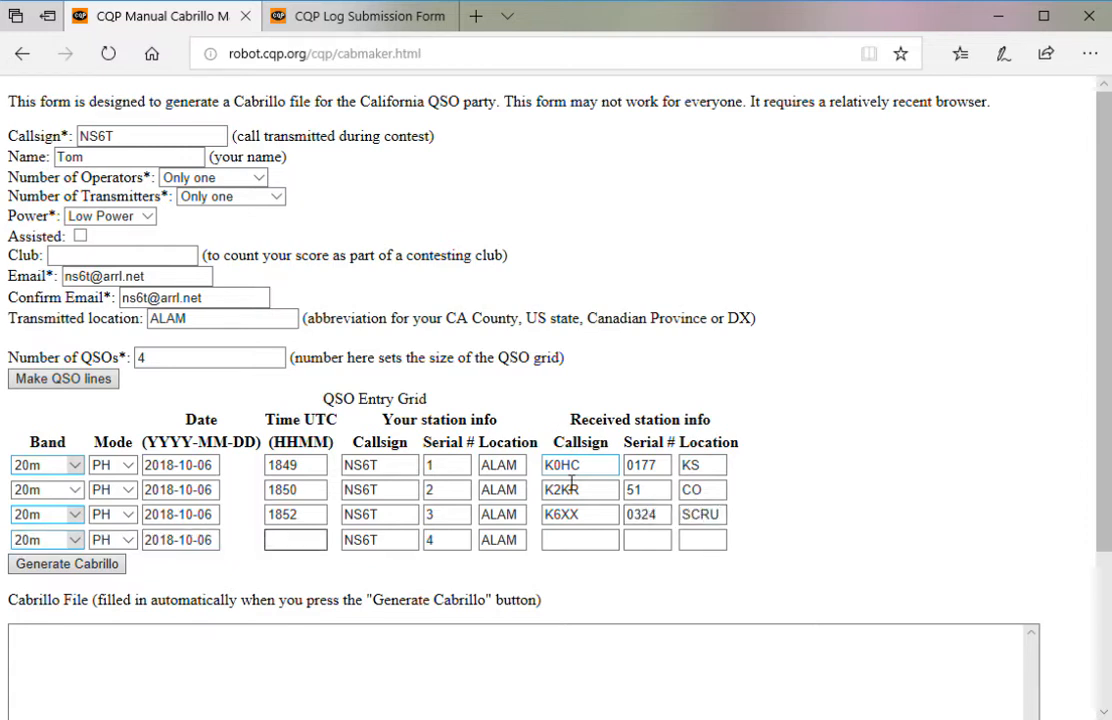
text(18)
key(Tab)
key(Tab)
key(Tab)
key(Tab)
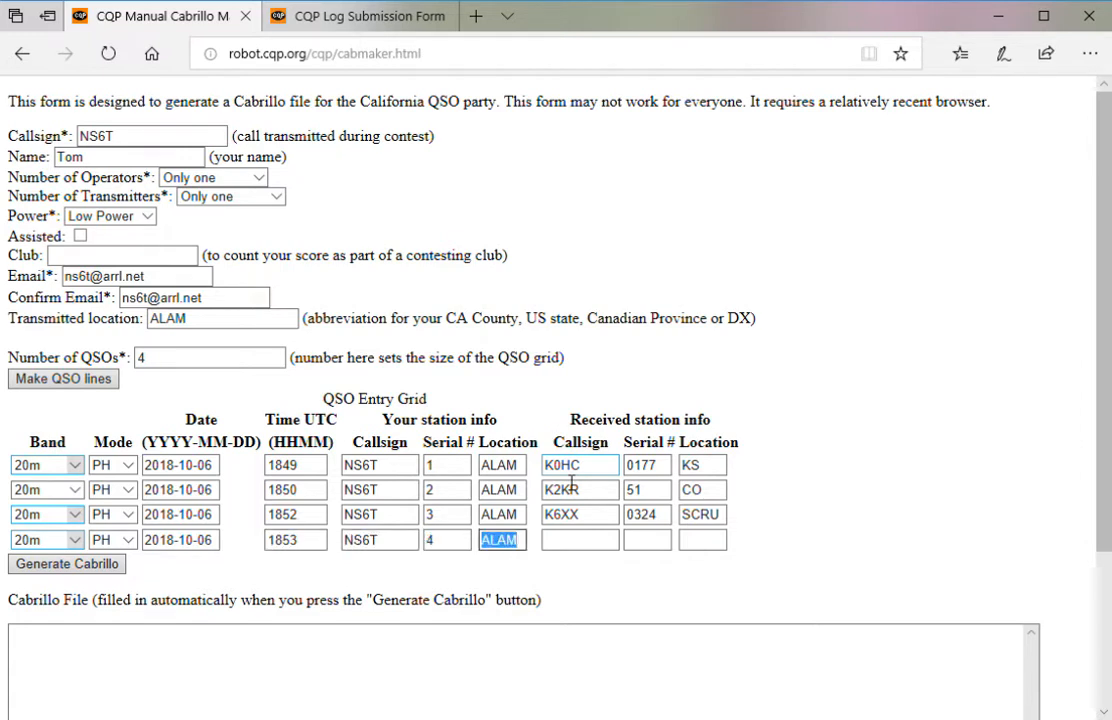
text(K8)
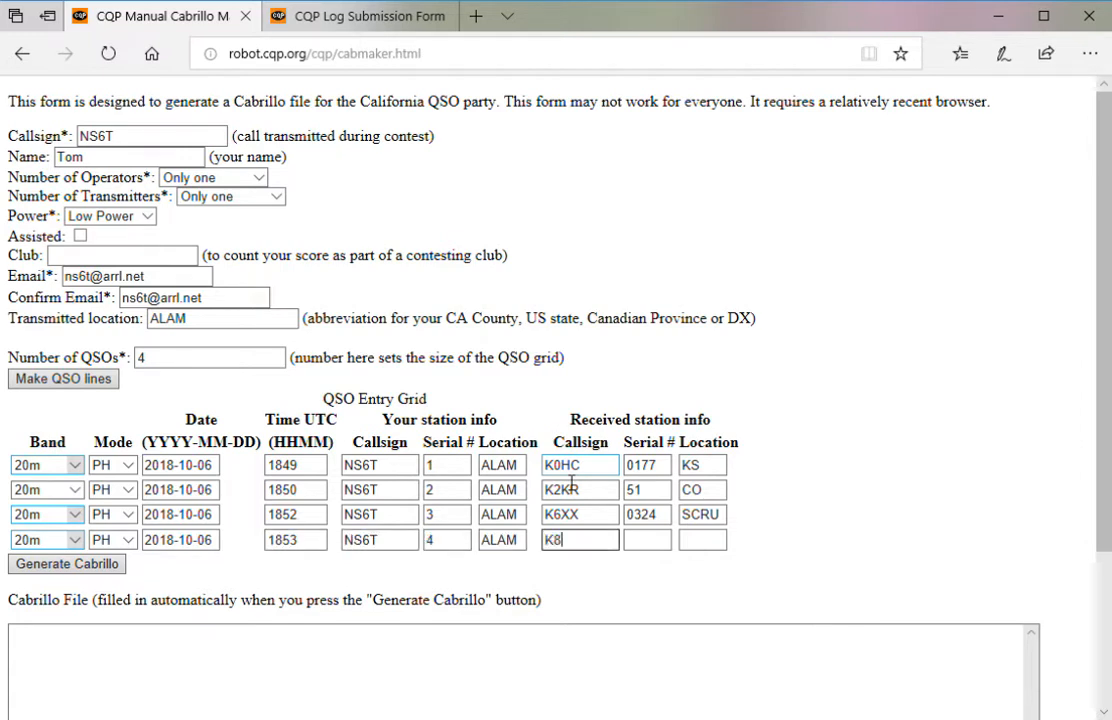
text(TR/6)
key(Tab)
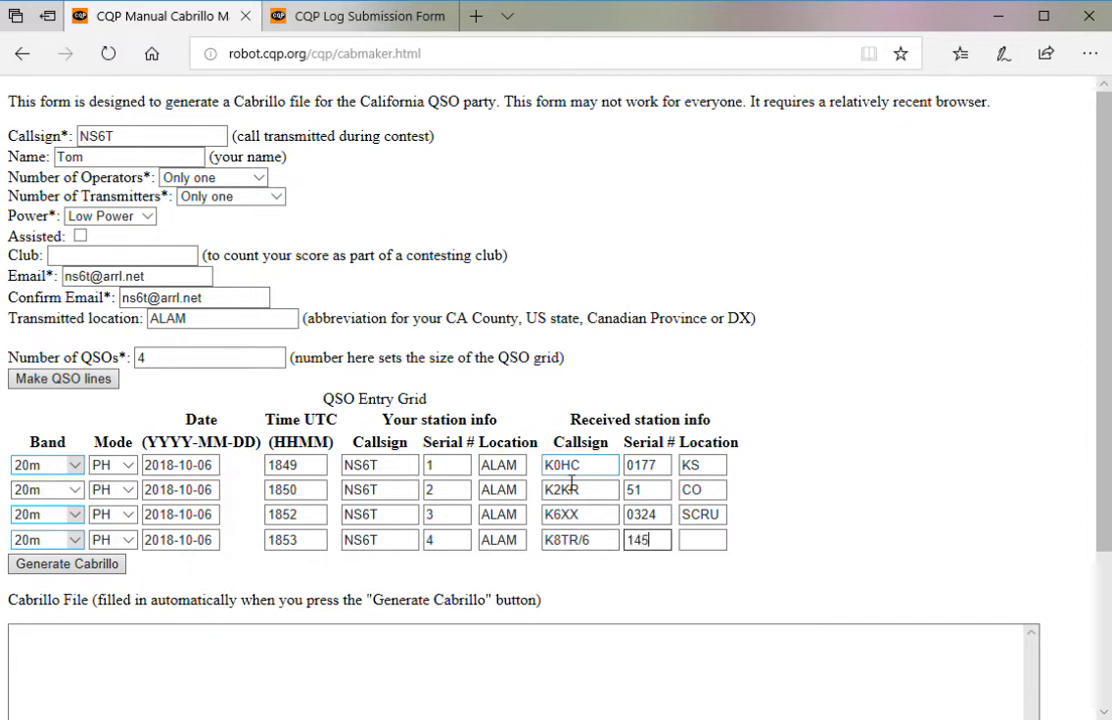
key(Tab)
text(ALAM)
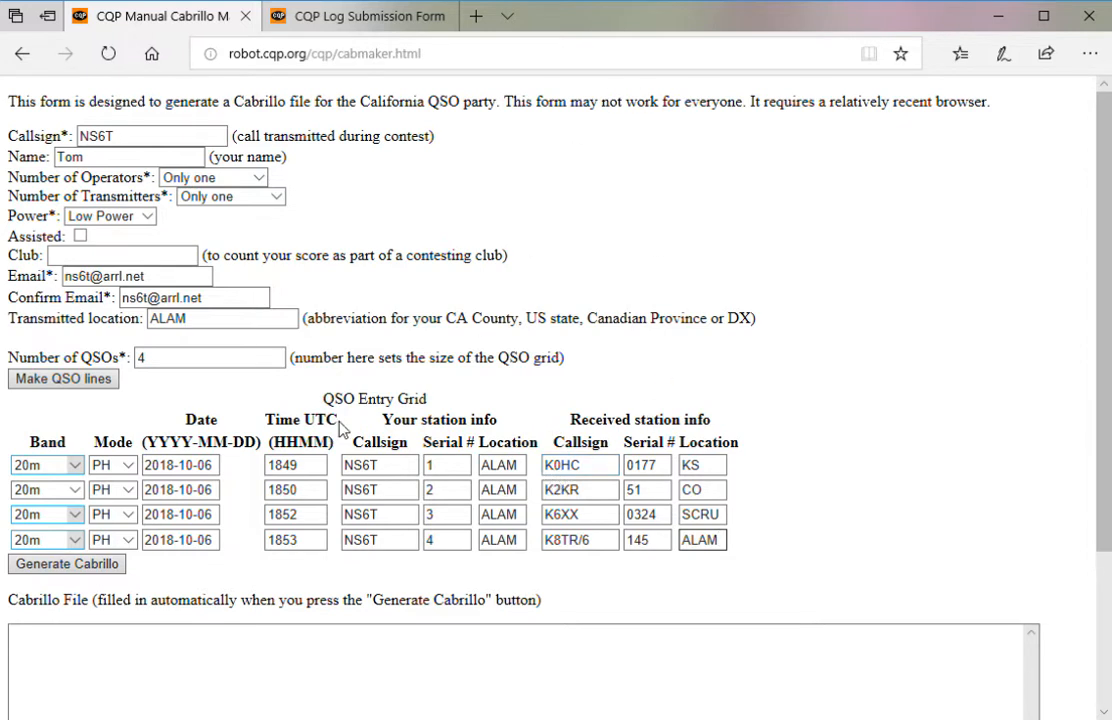
click(55, 566)
- Regenerate the Cabrillo log and select its entire text in the Cabrillo File box
click(87, 568)
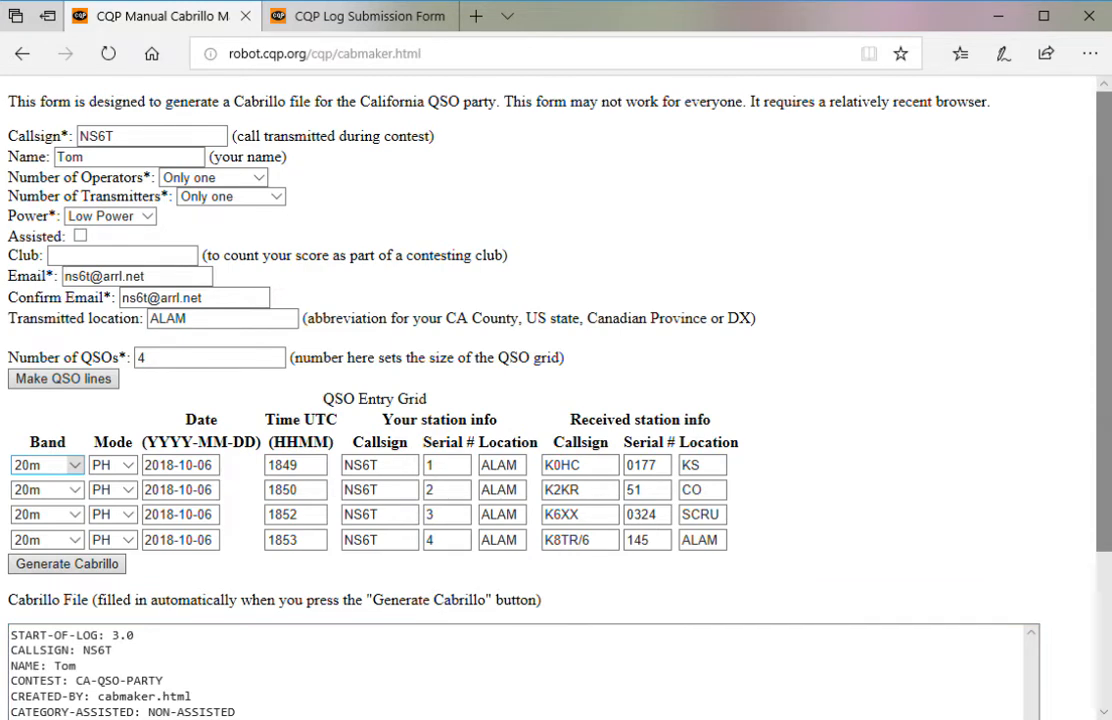
scroll(1107, 424, down, 3)
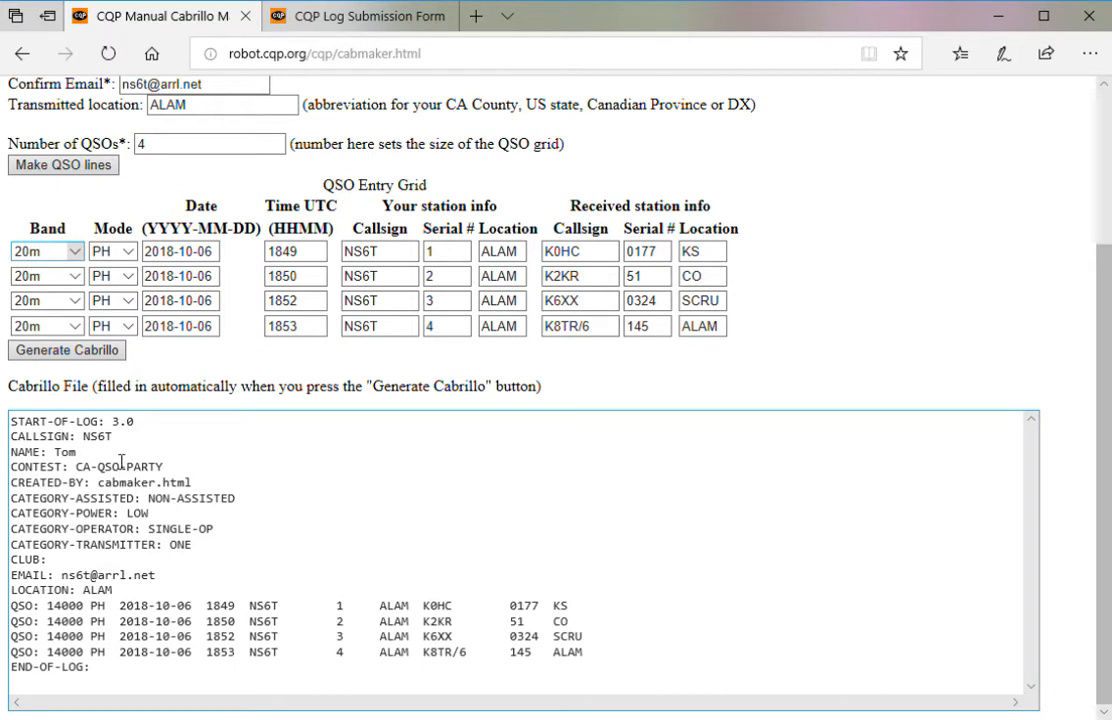
click(8, 427)
drag(164, 679, 10, 421)
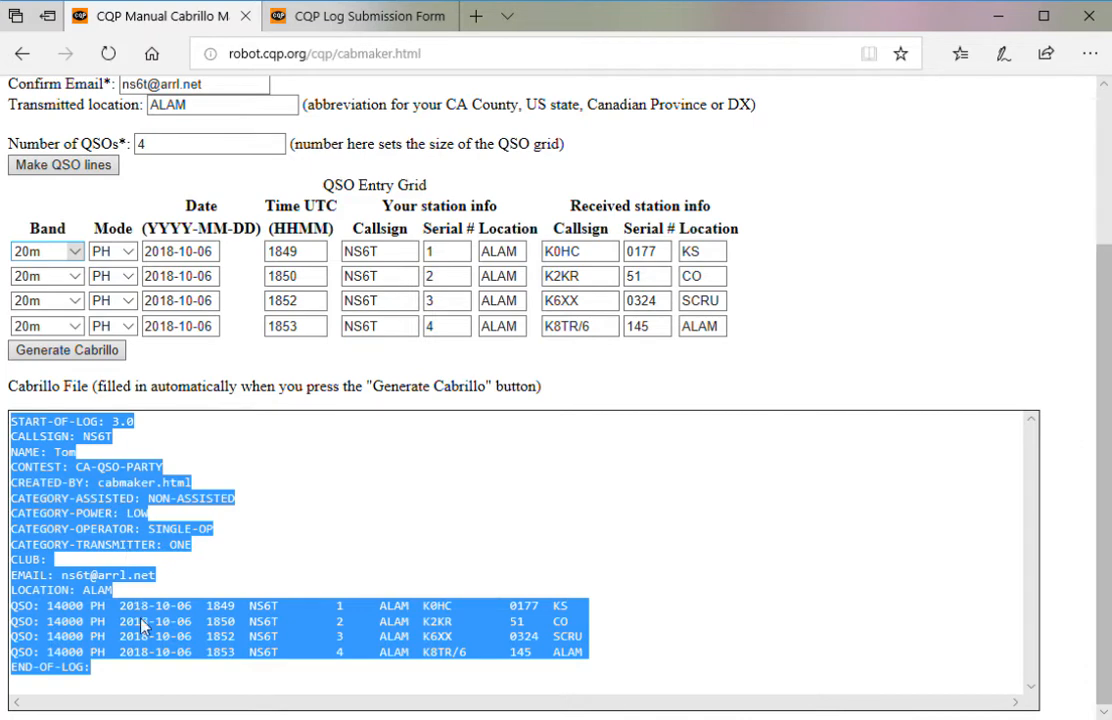
- Paste the generated Cabrillo log into the Traditional cut-and-paste box on the submission form
click(307, 17)
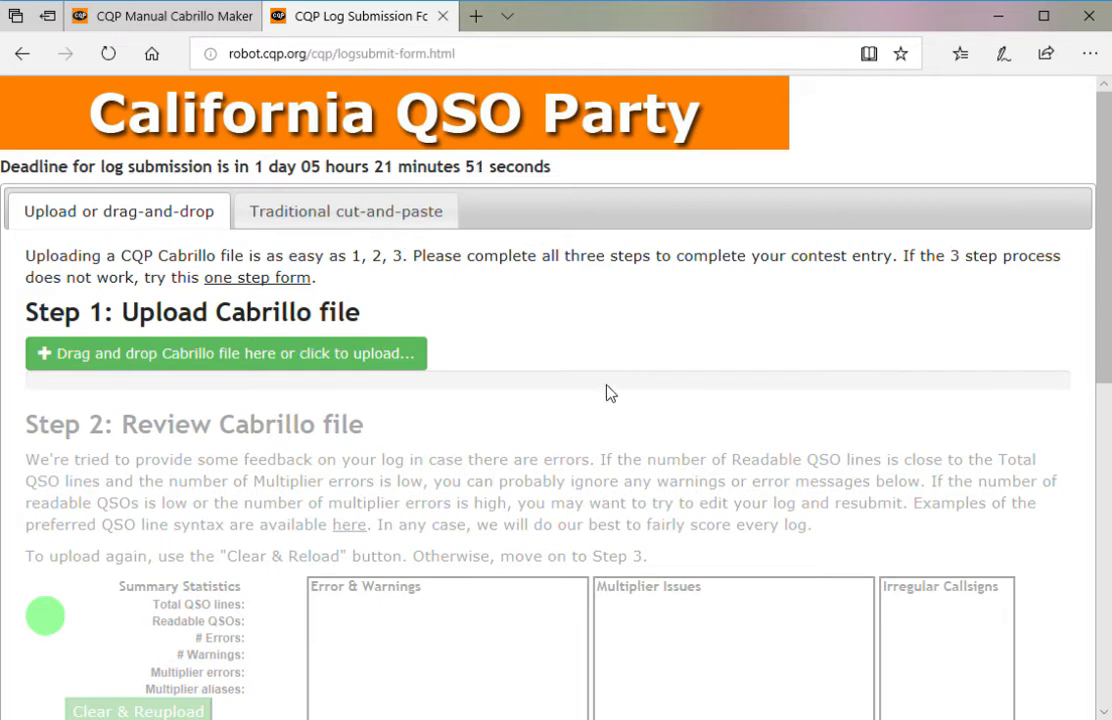
click(270, 218)
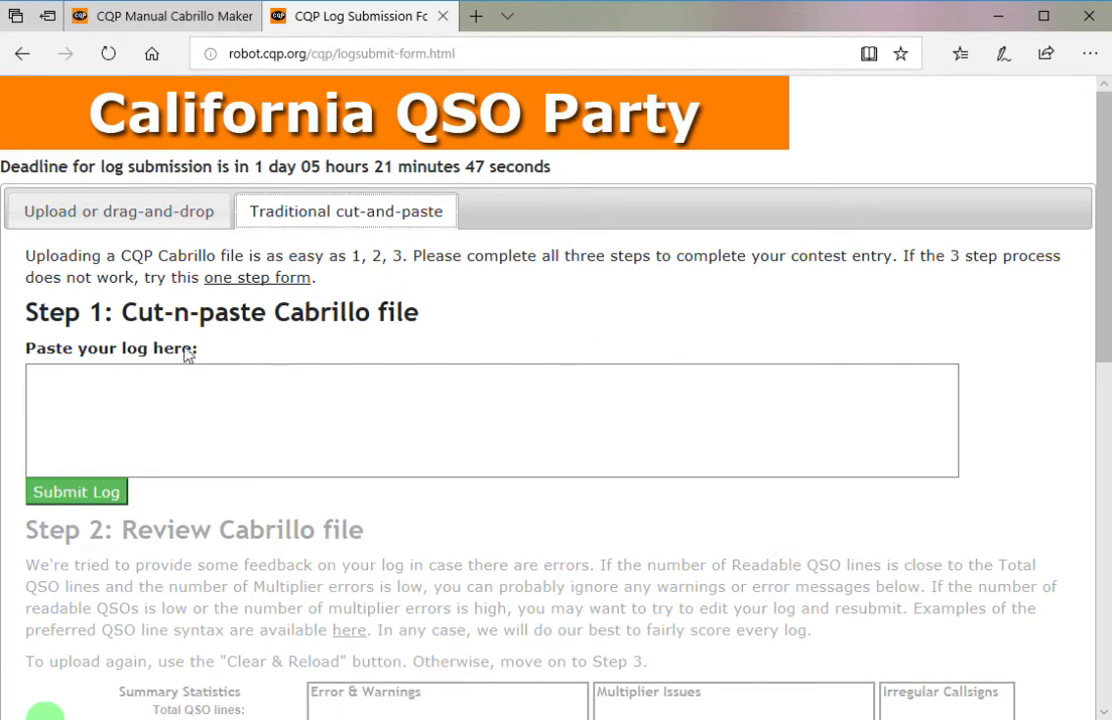
click(120, 404)
key(ctrl+v)
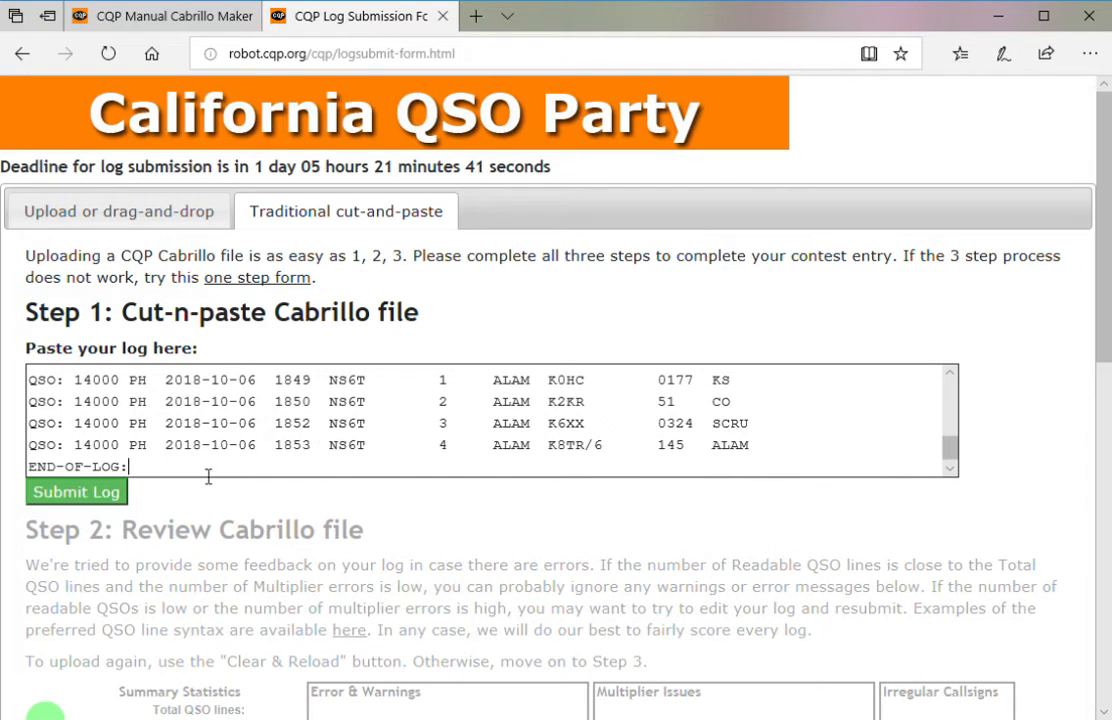
key(ctrl+a)
key(Delete)
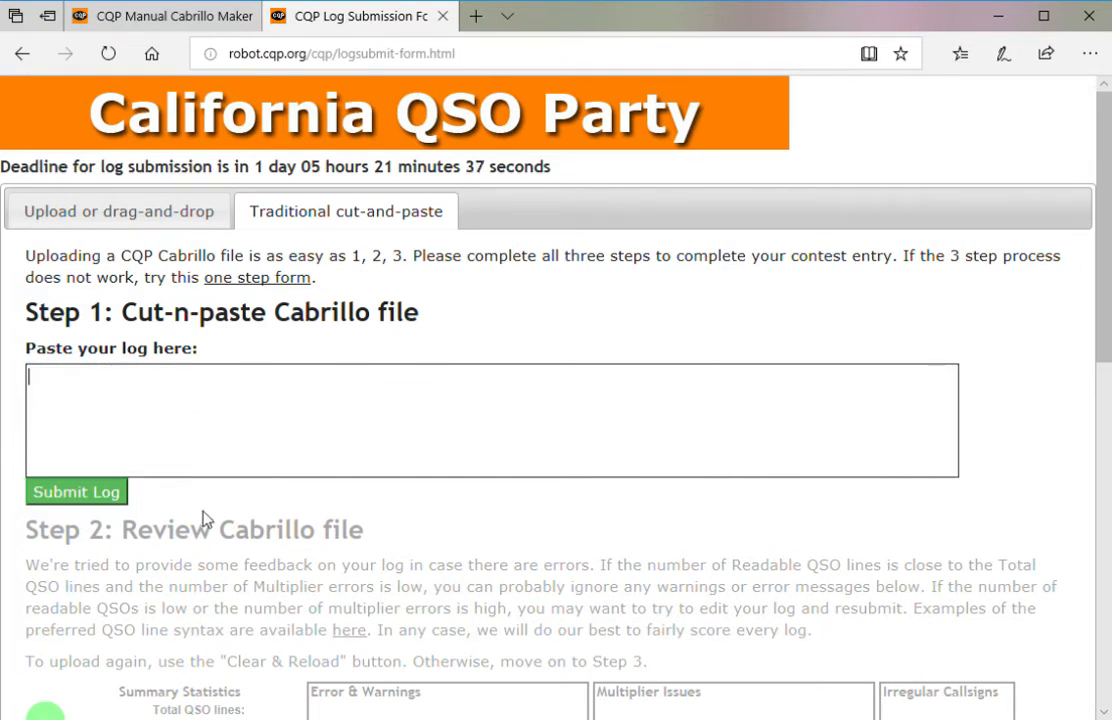
key(ctrl+v)
- Submit the pasted log for review
scroll(381, 446, up, 15)
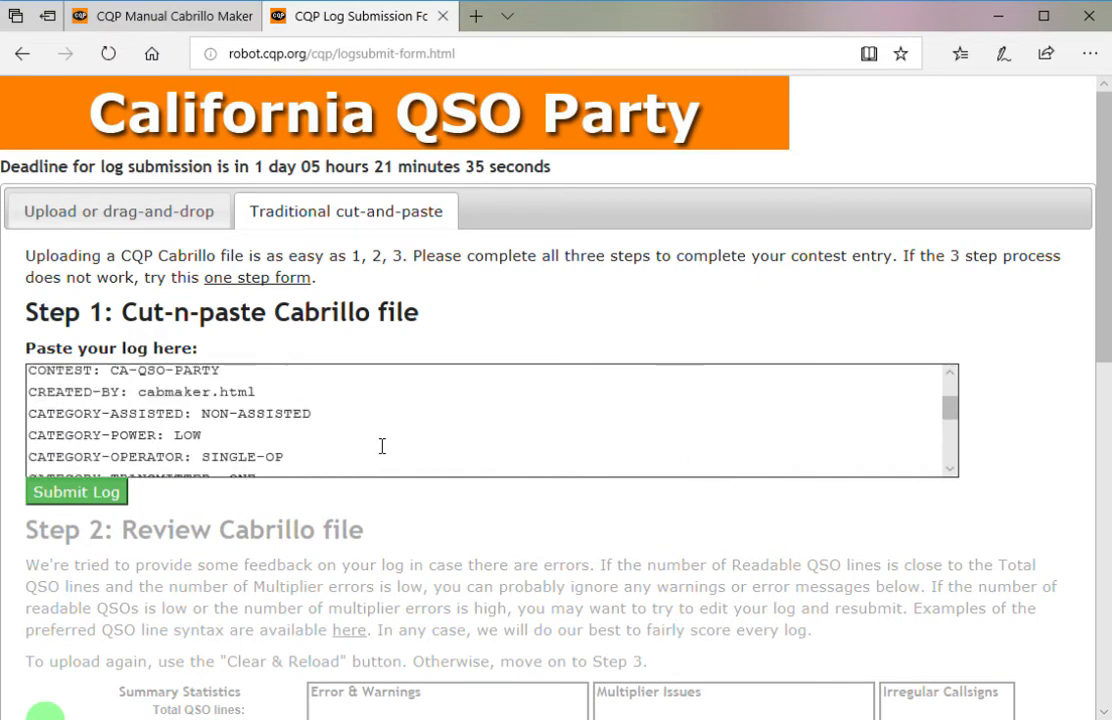
click(130, 17)
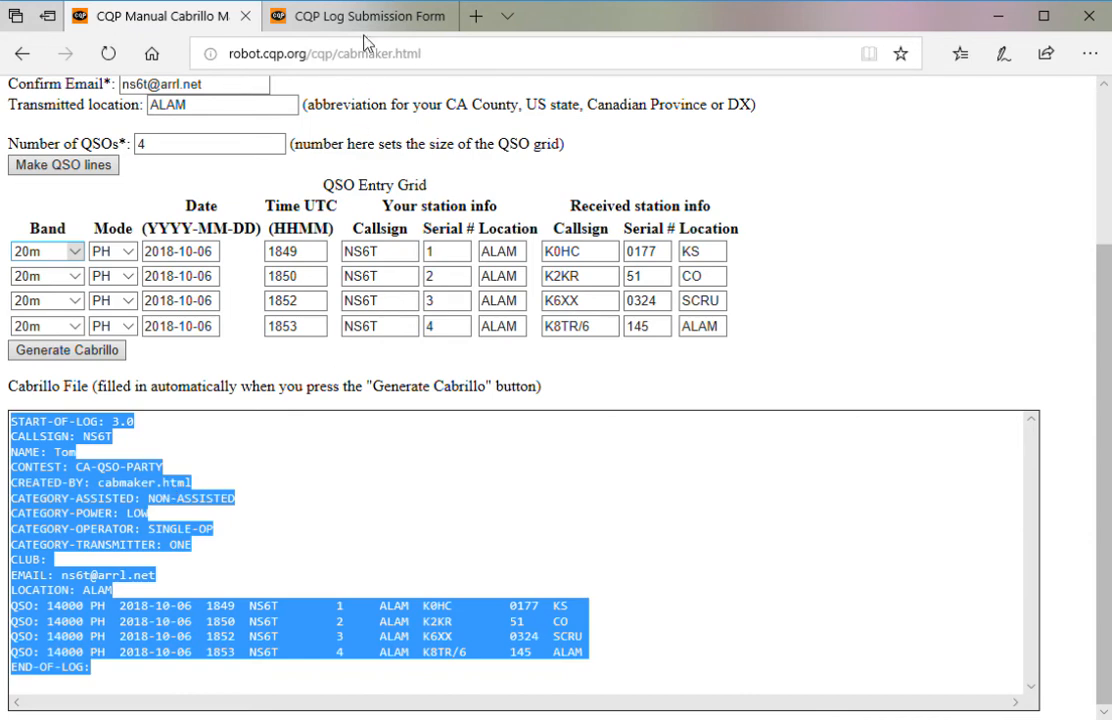
click(360, 17)
click(66, 494)
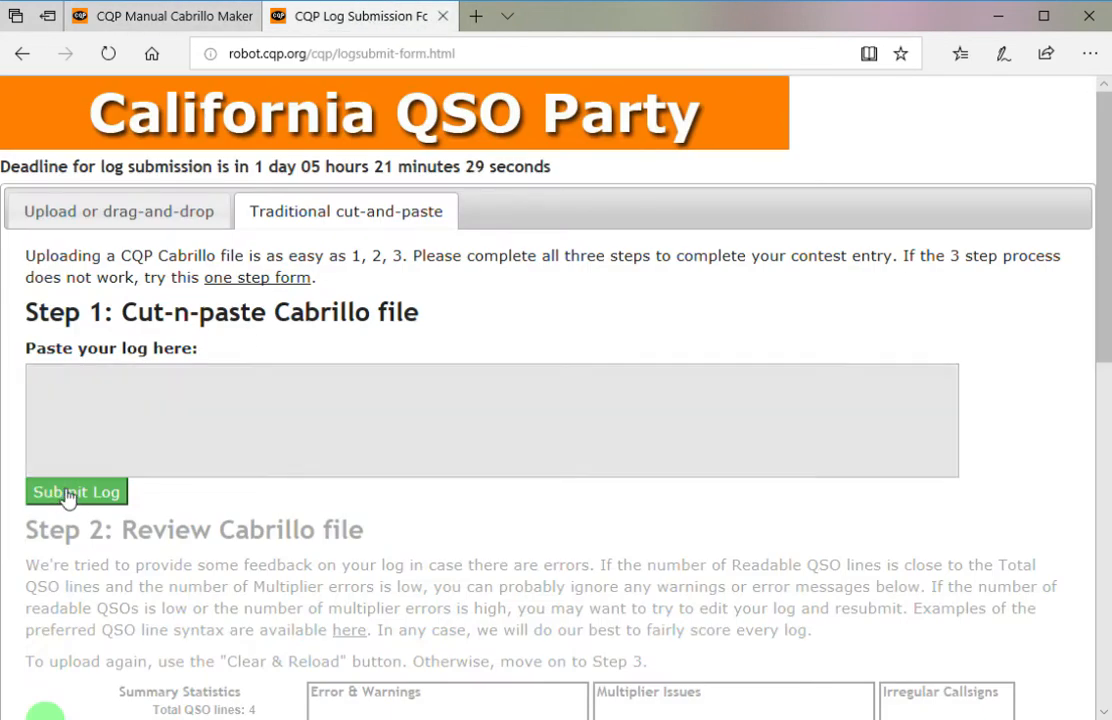
scroll(472, 530, down, 4)
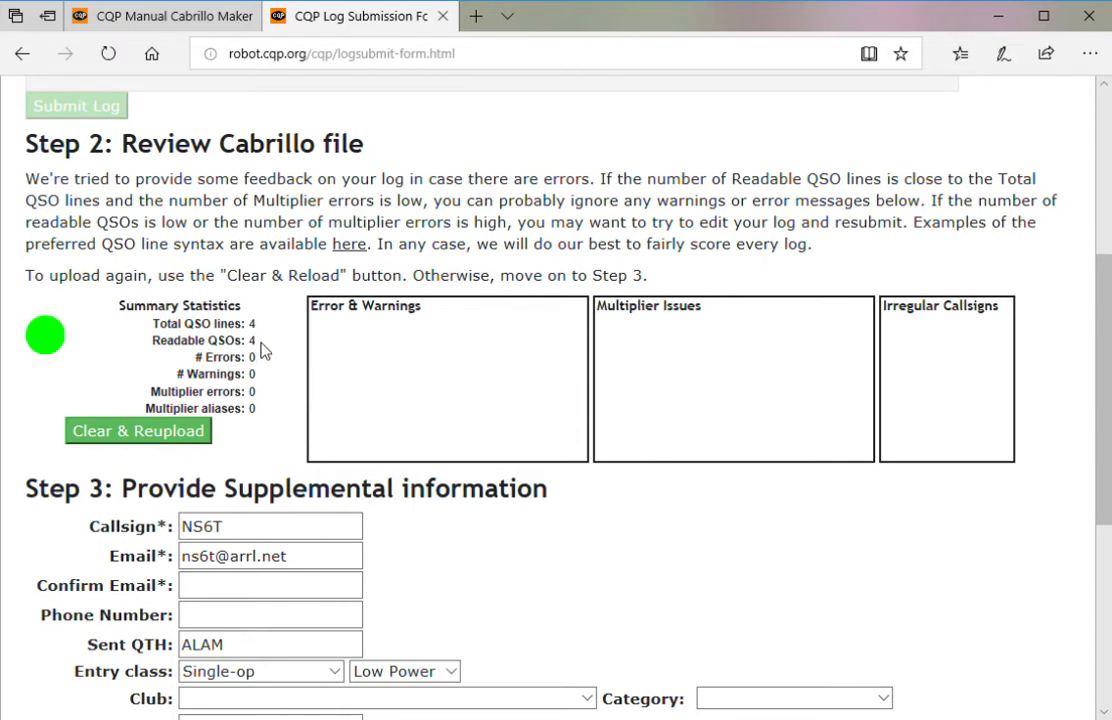
drag(375, 333, 650, 345)
click(663, 341)
drag(258, 323, 150, 325)
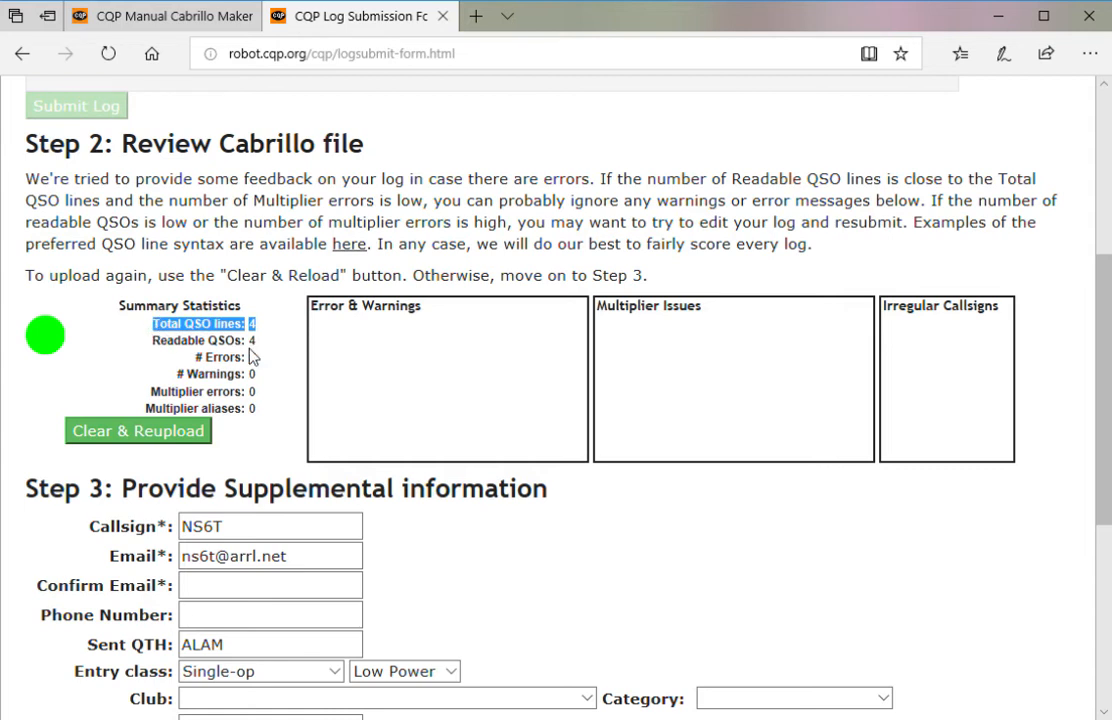
drag(257, 341, 152, 341)
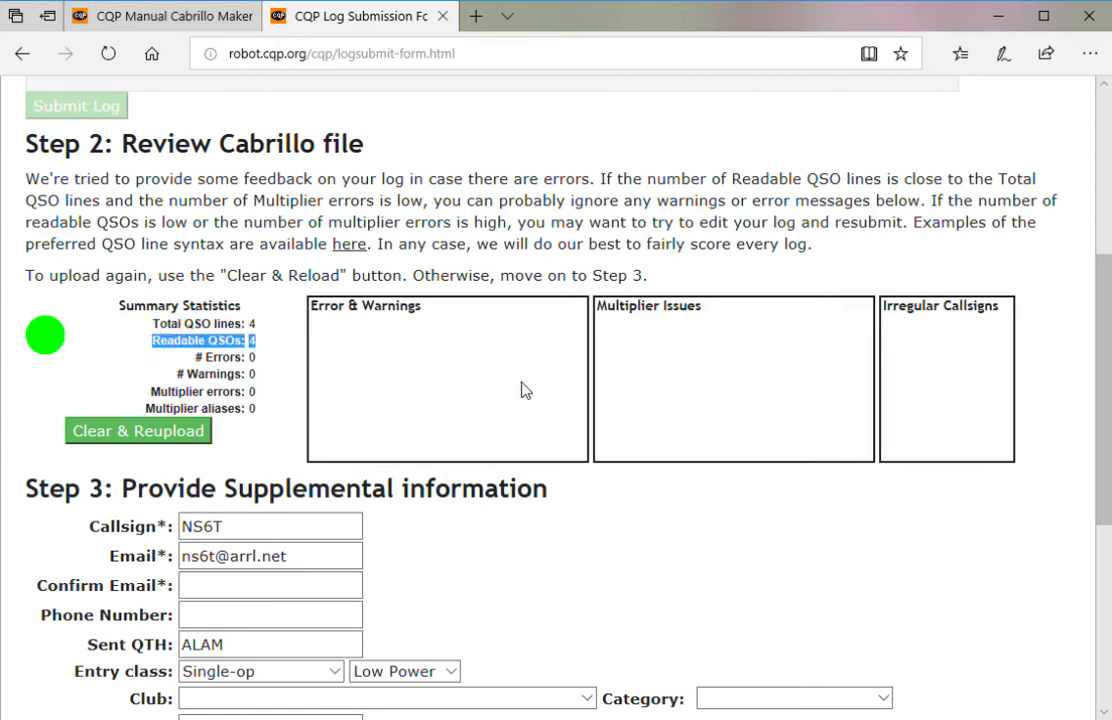
scroll(520, 400, down, 2)
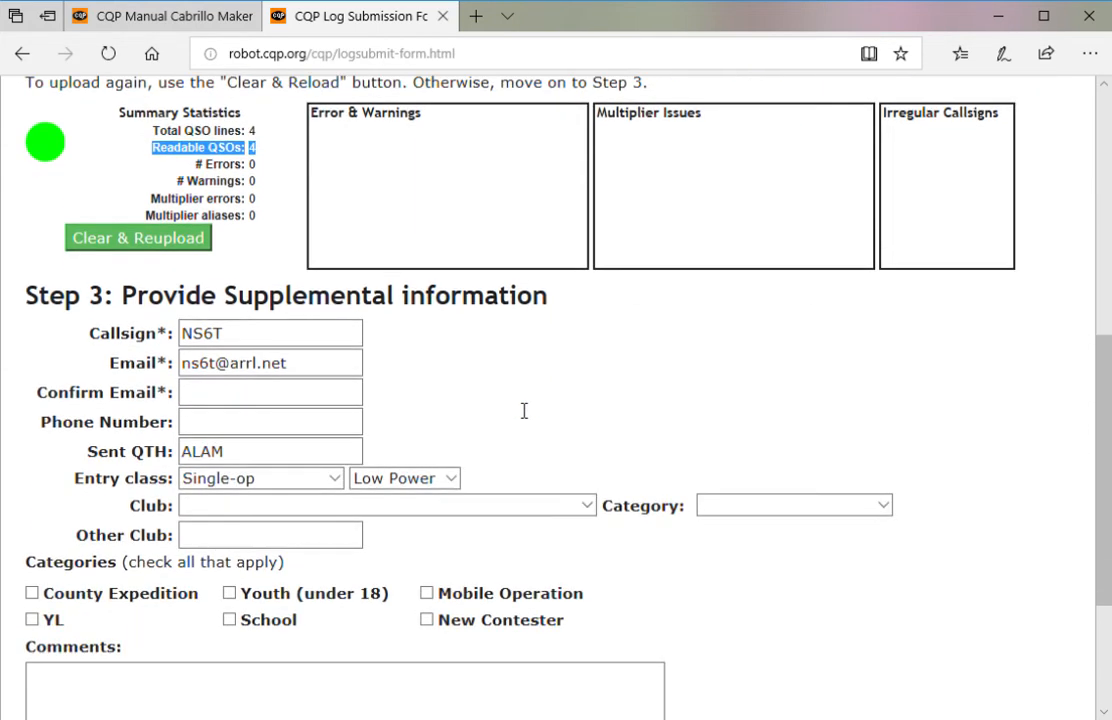
- Fill Confirm Email with the contact email address and move past Category
click(253, 405)
click(245, 402)
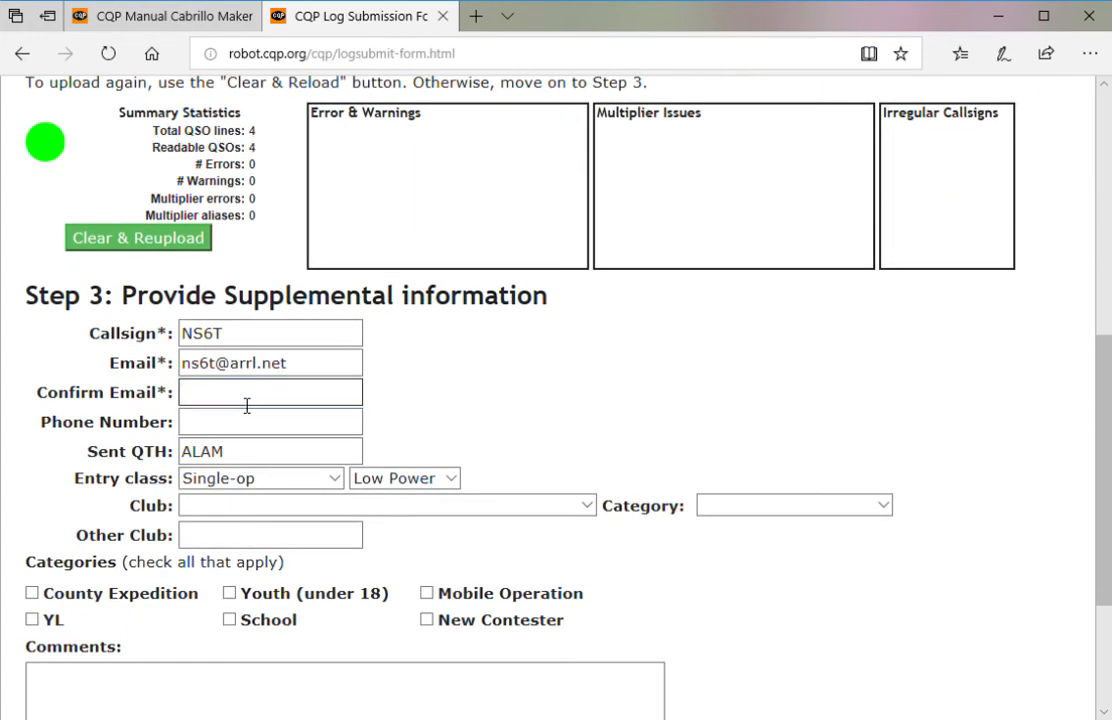
key(Tab)
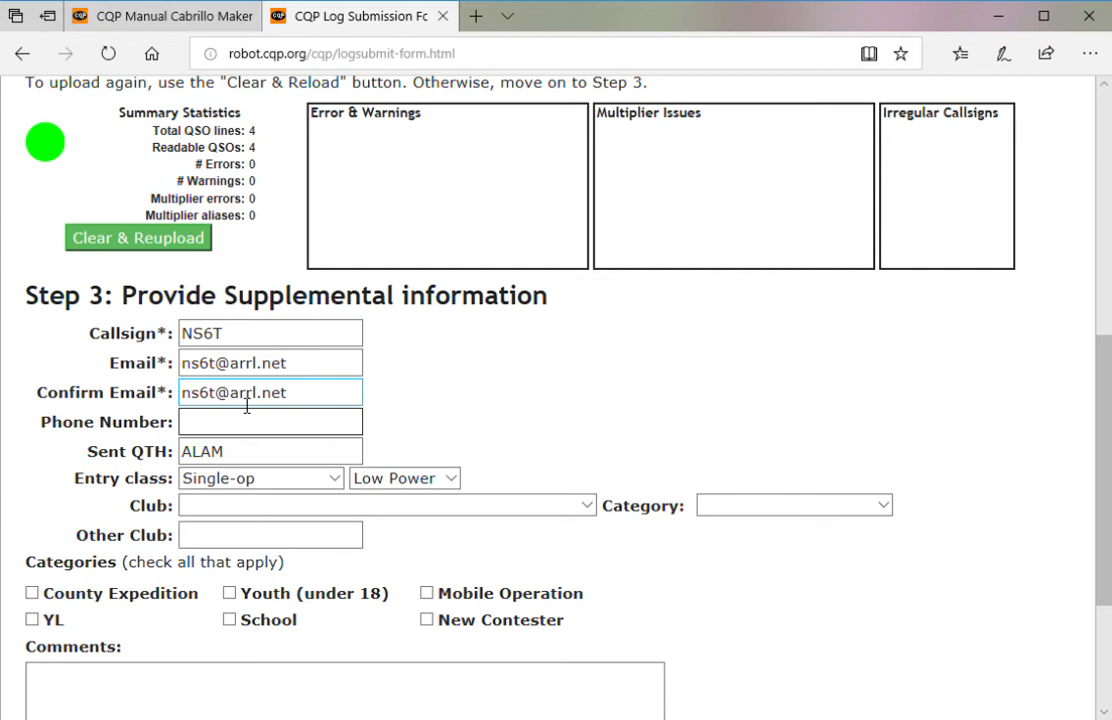
key(Tab)
key(Tab)
key(Tab)
key(Tab)
key(Tab)
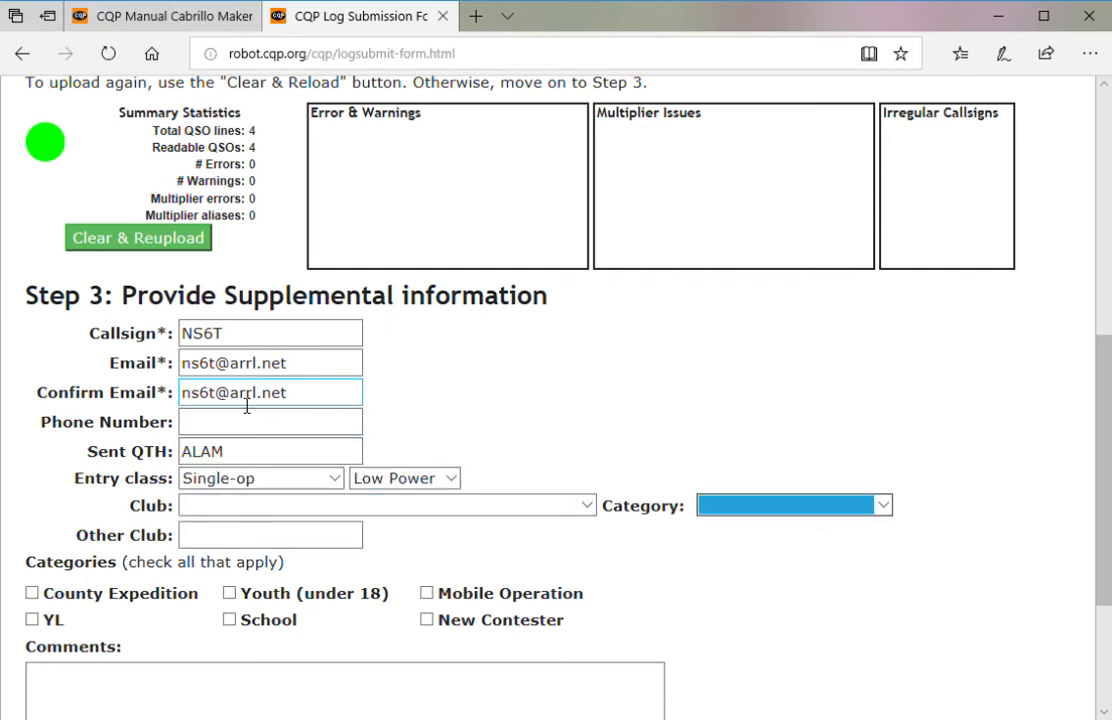
key(Tab)
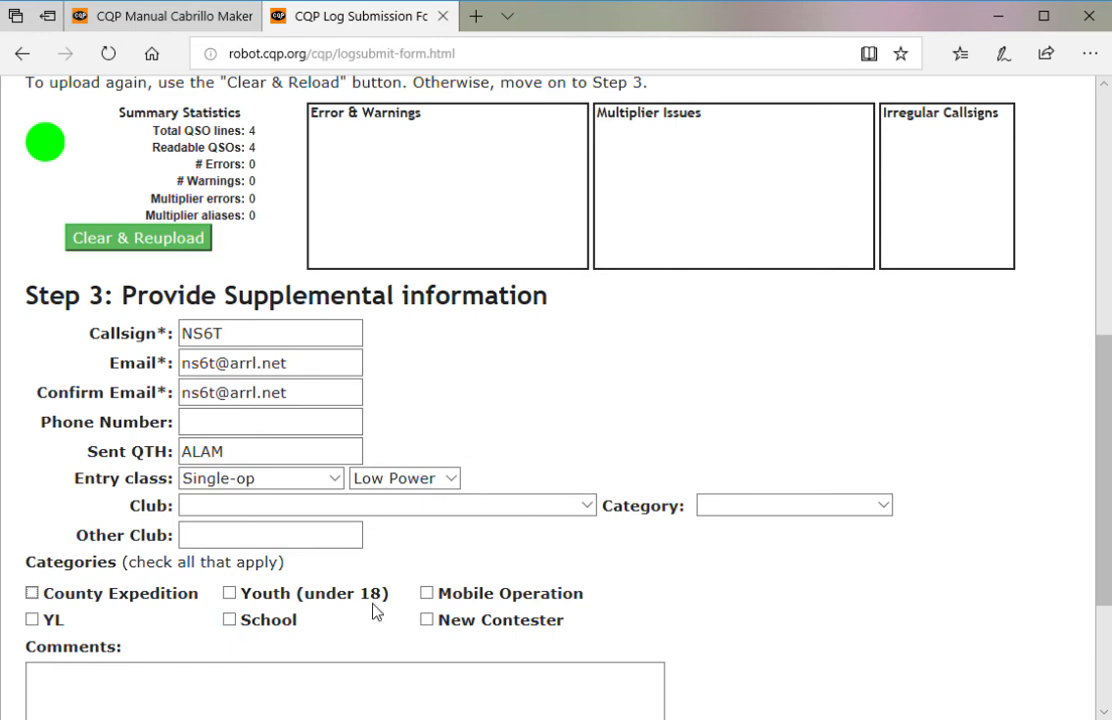
- Submit the supplemental details, leaving Comments empty
scroll(440, 608, down, 3)
click(171, 481)
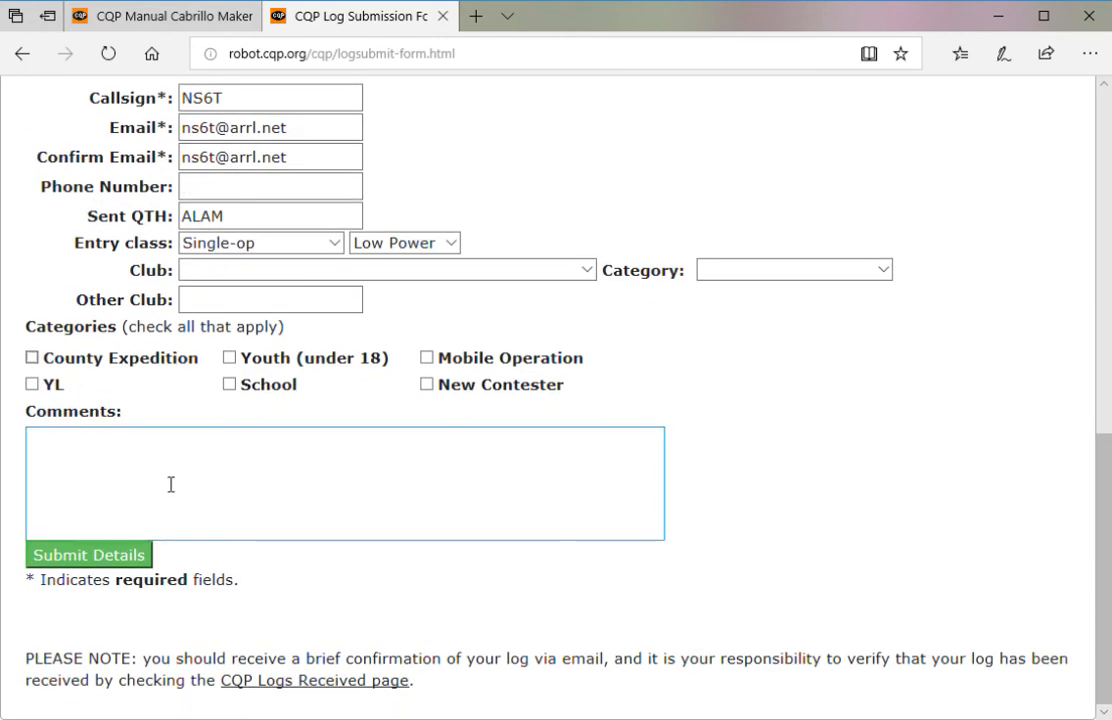
click(145, 556)
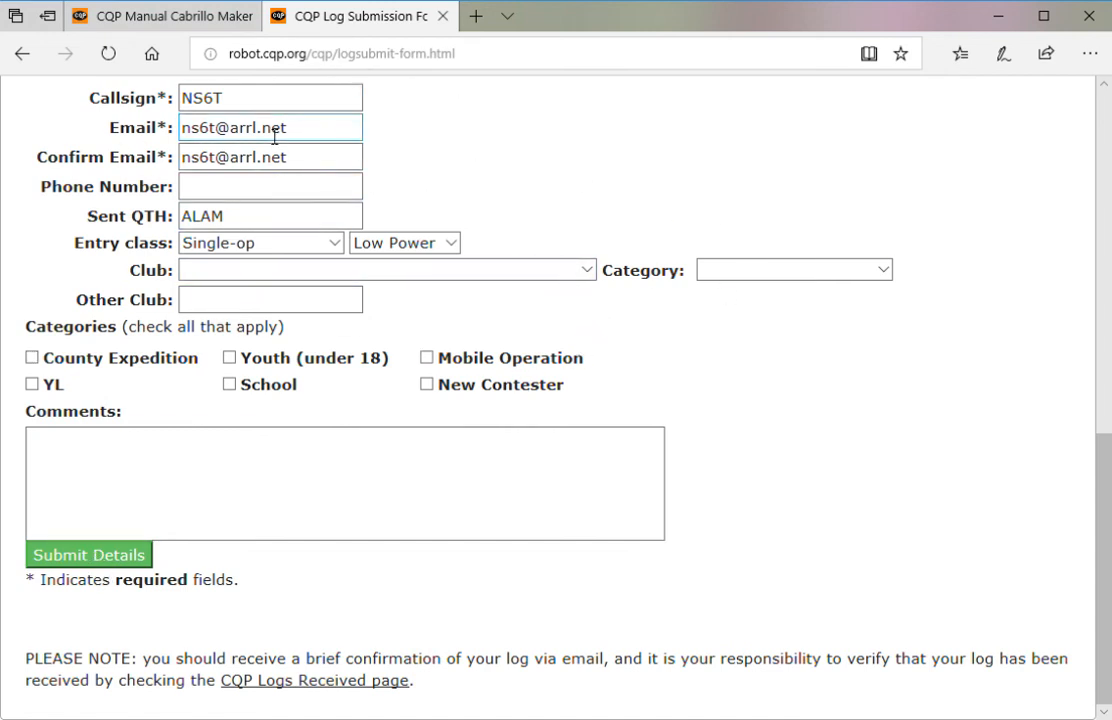
click(362, 301)
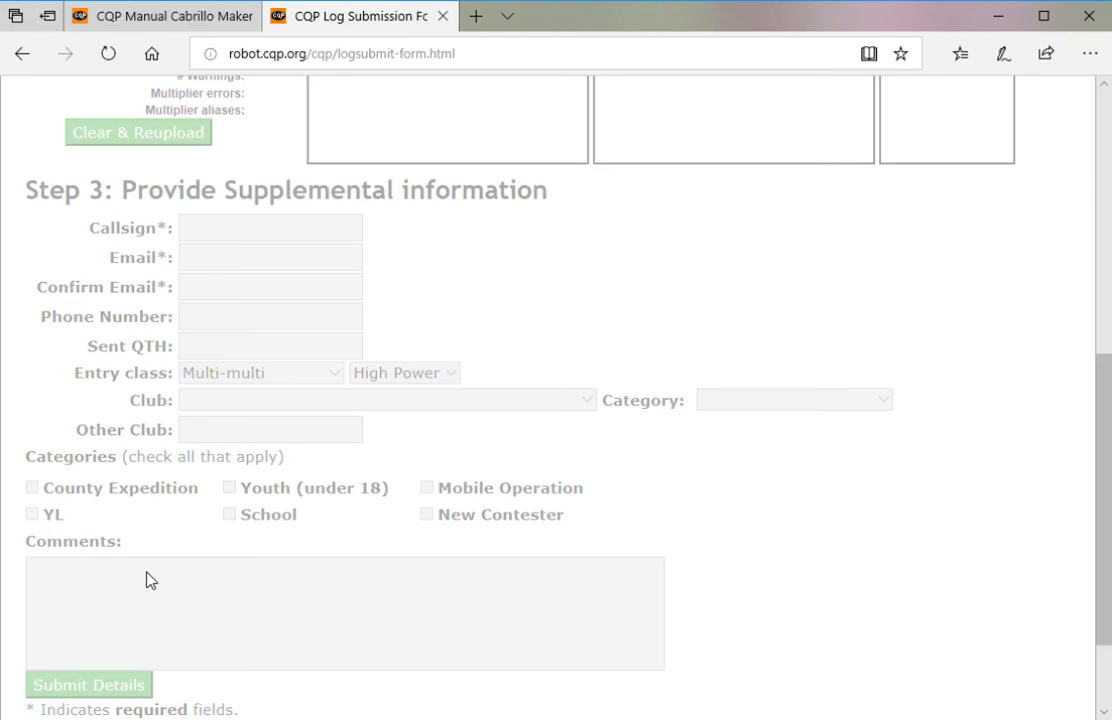
- Open CQP Logs Received in a new tab and highlight the submitted station callsign
scroll(355, 464, up, 6)
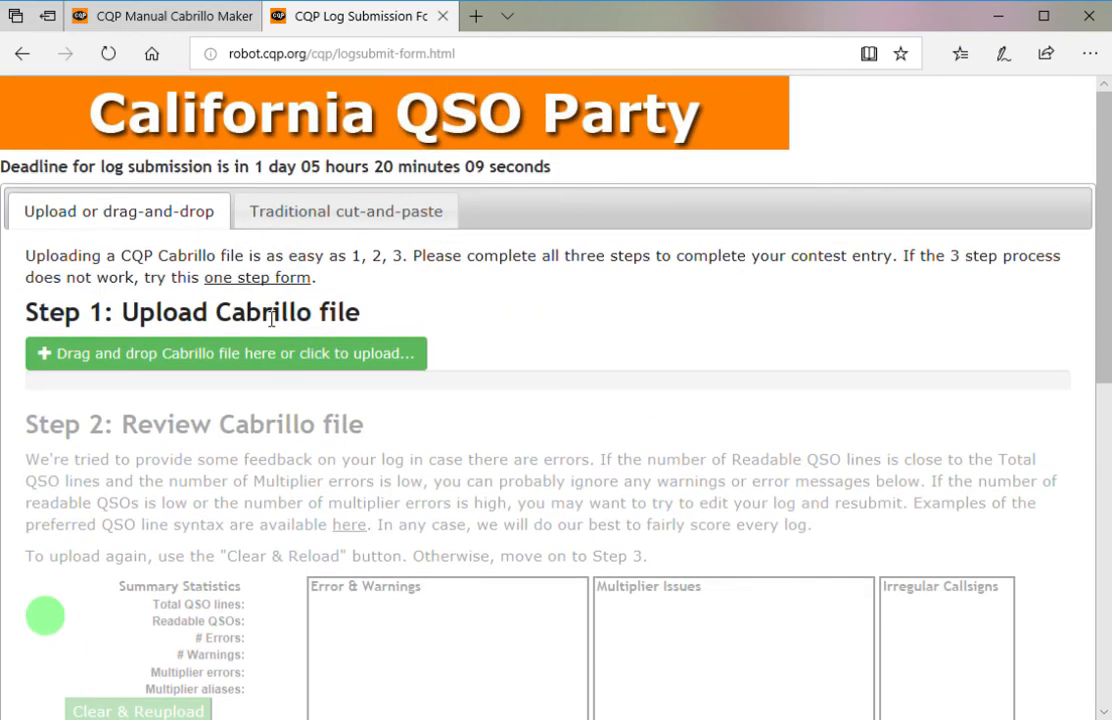
scroll(298, 323, down, 7)
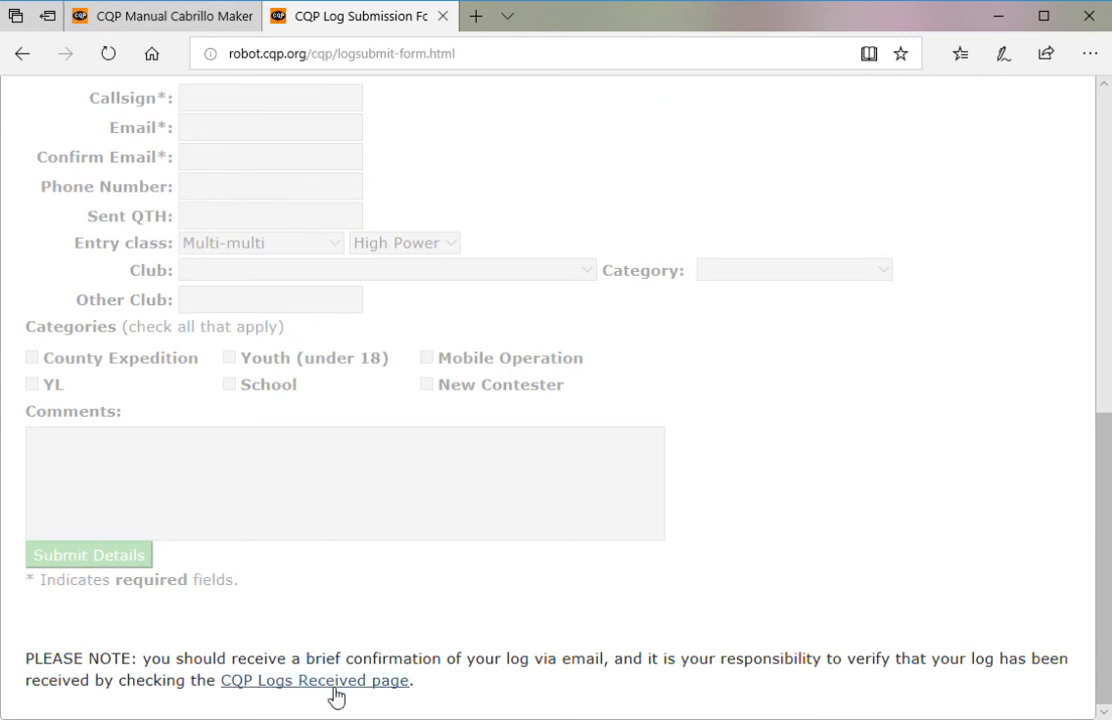
click(335, 682)
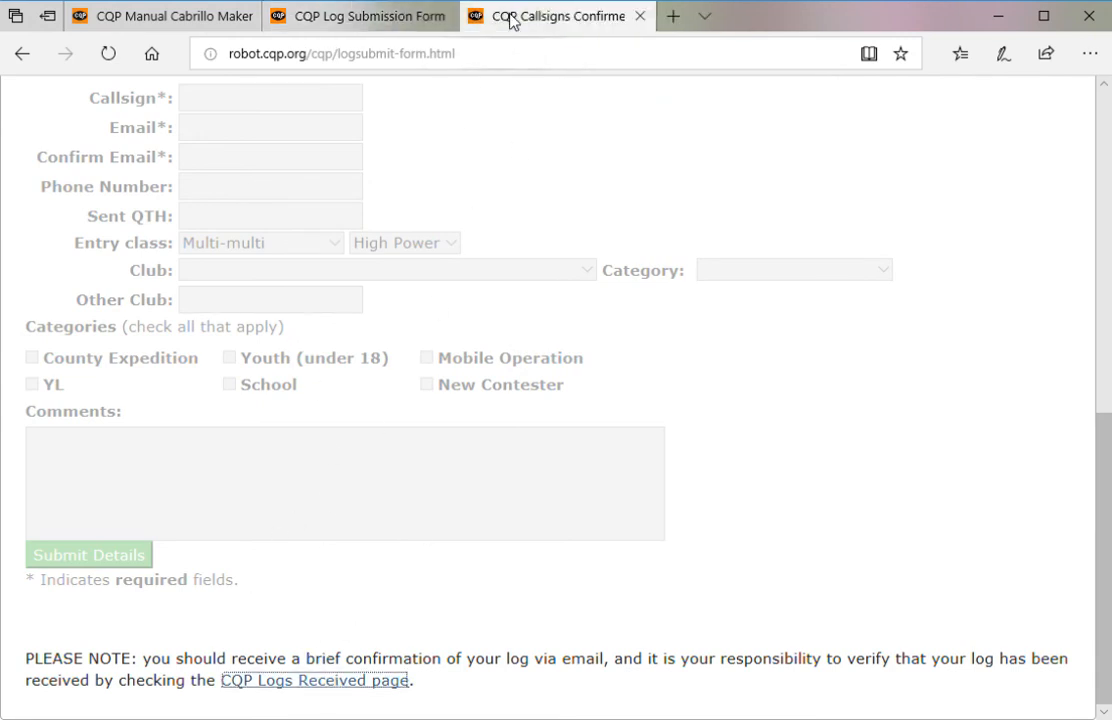
click(514, 18)
scroll(602, 263, down, 1)
scroll(602, 263, down, 15)
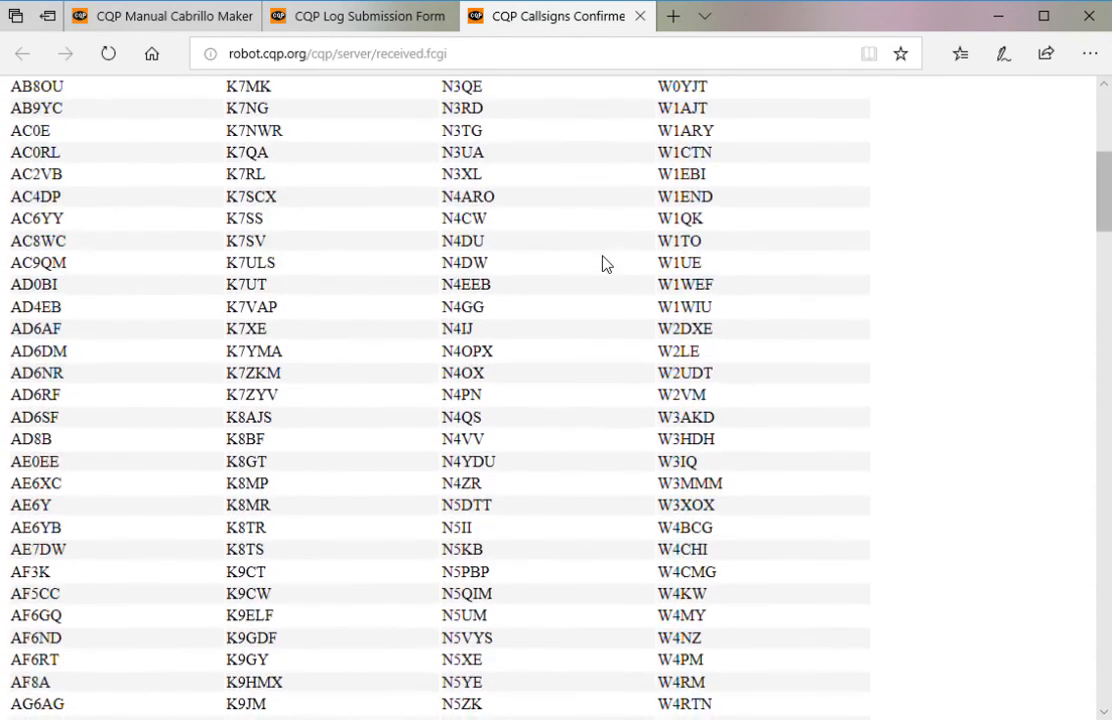
scroll(602, 268, down, 15)
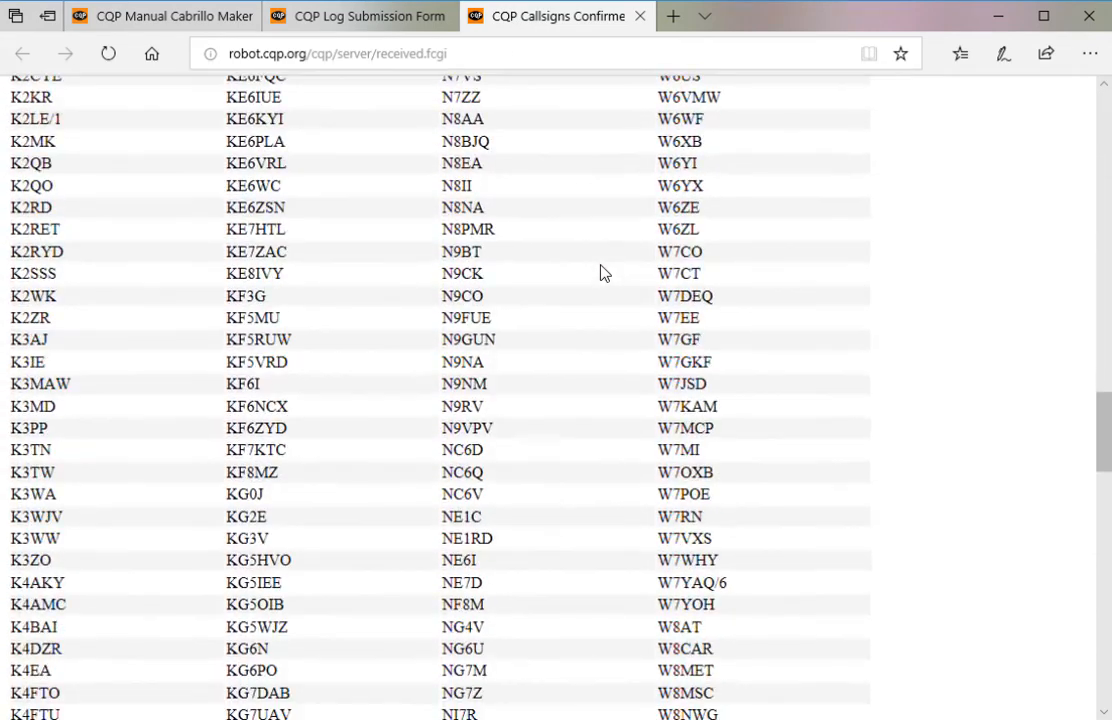
scroll(602, 283, down, 3)
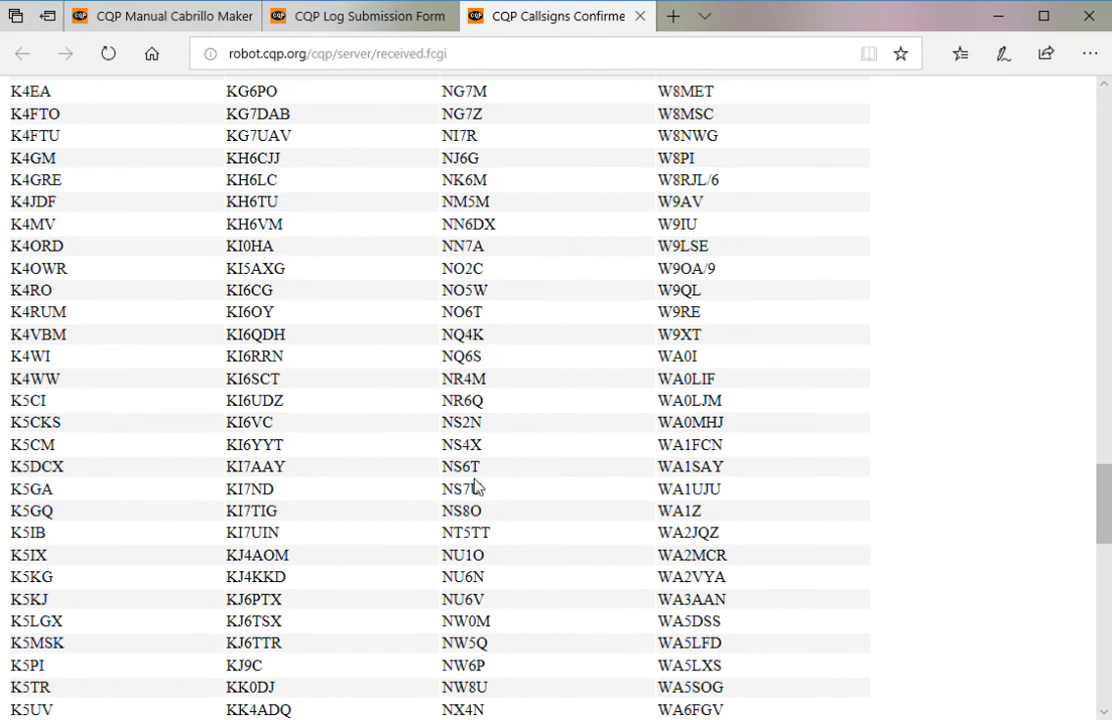
double_click(474, 470)
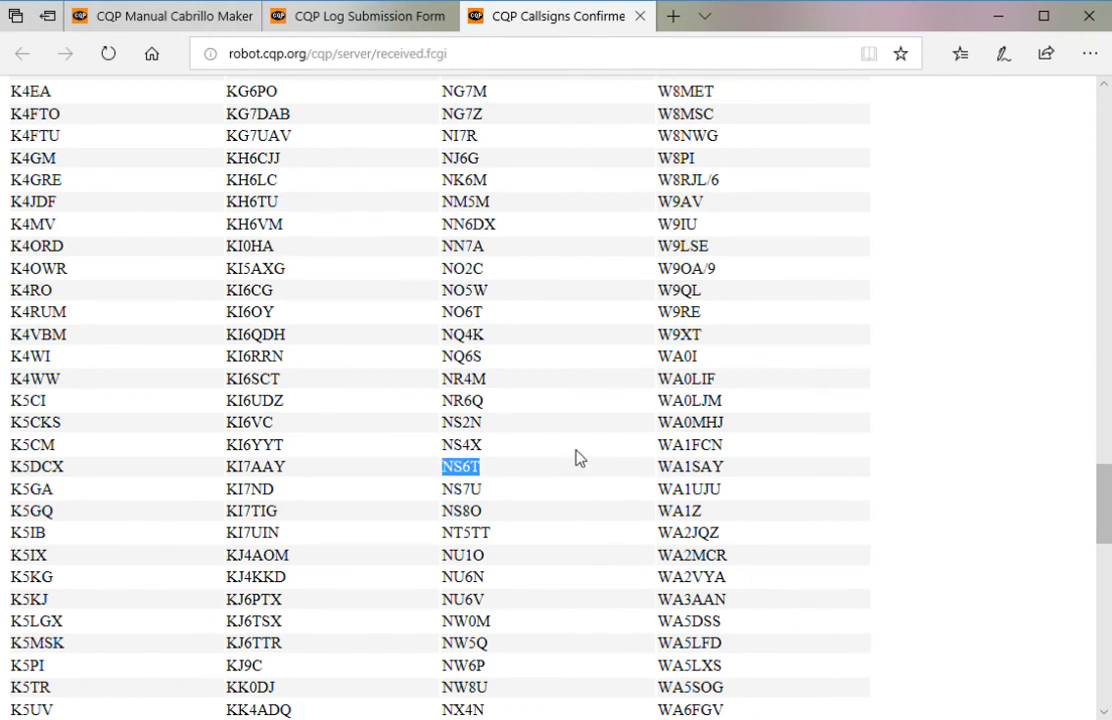